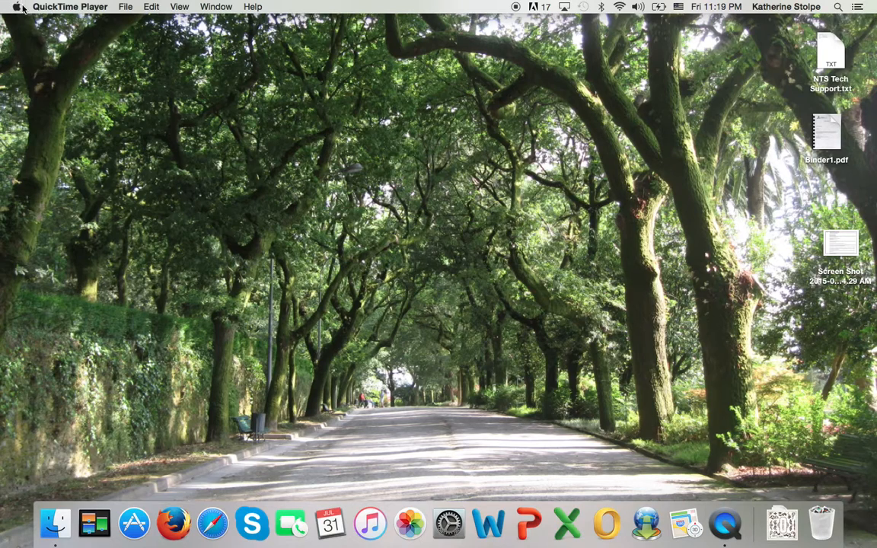
Search Spotlight for 'unity' so the Unity app appears as the top result
left_click(837, 7)
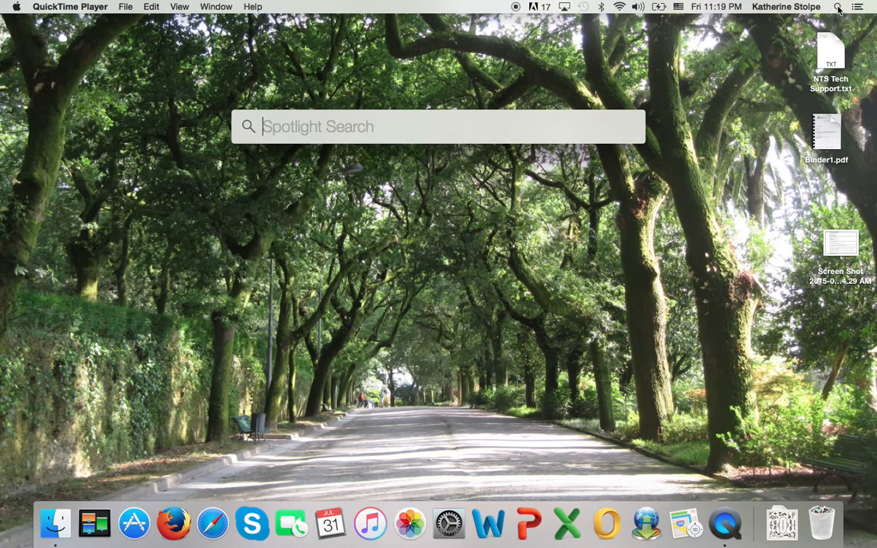
type("unity")
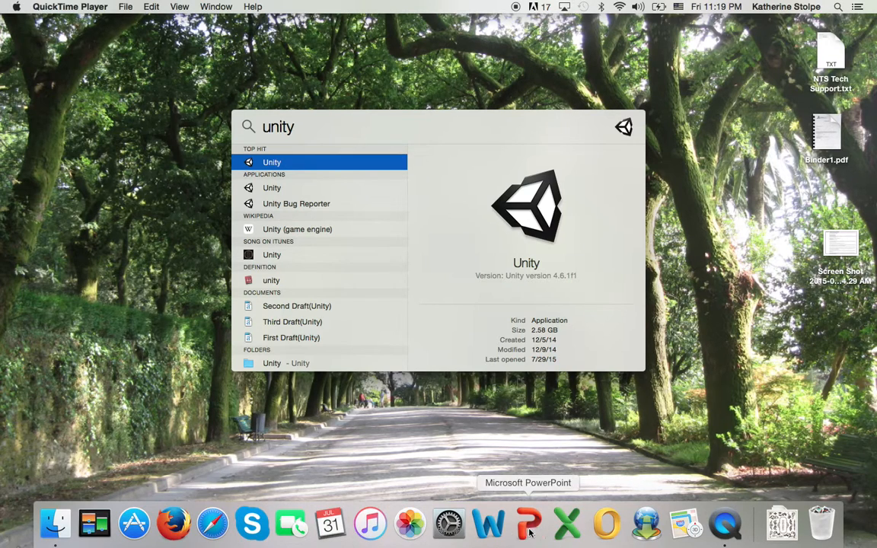
Launch Unity with the 1stwitch scene, dismiss the welcome window and open the File menu
double_click(274, 163)
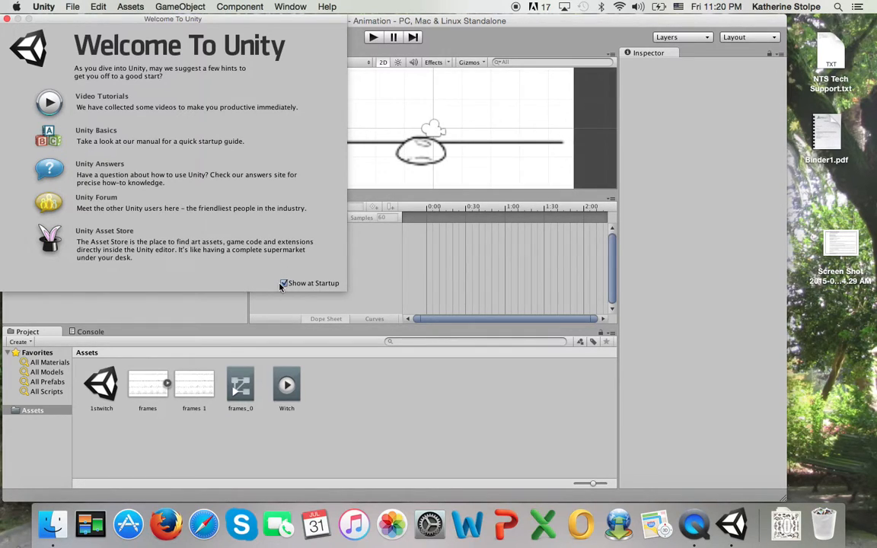
left_click(7, 17)
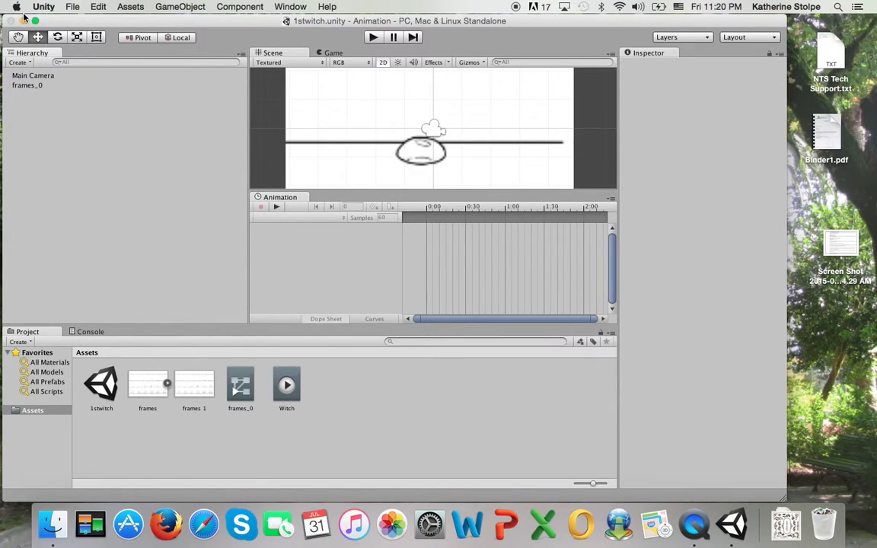
left_click(73, 7)
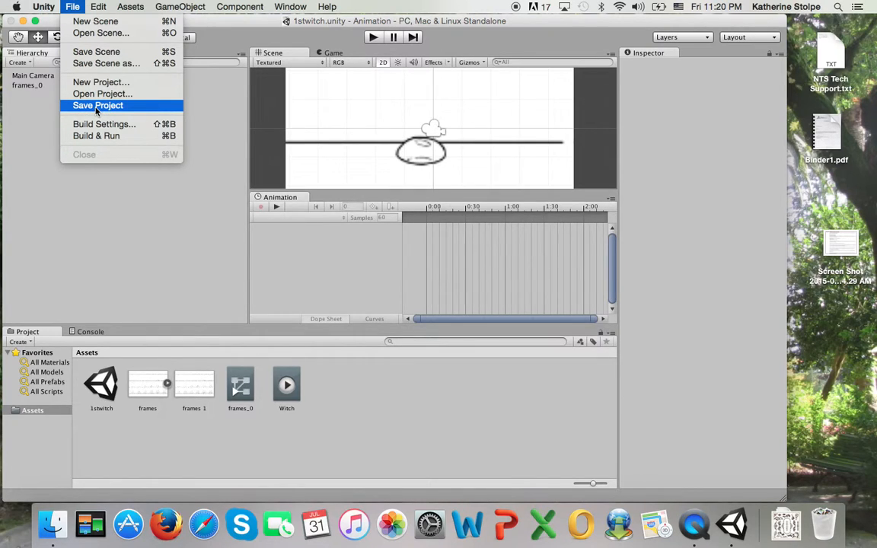
Start a new project in the Project Wizard with its directory renamed to WitchAnimation
left_click(97, 82)
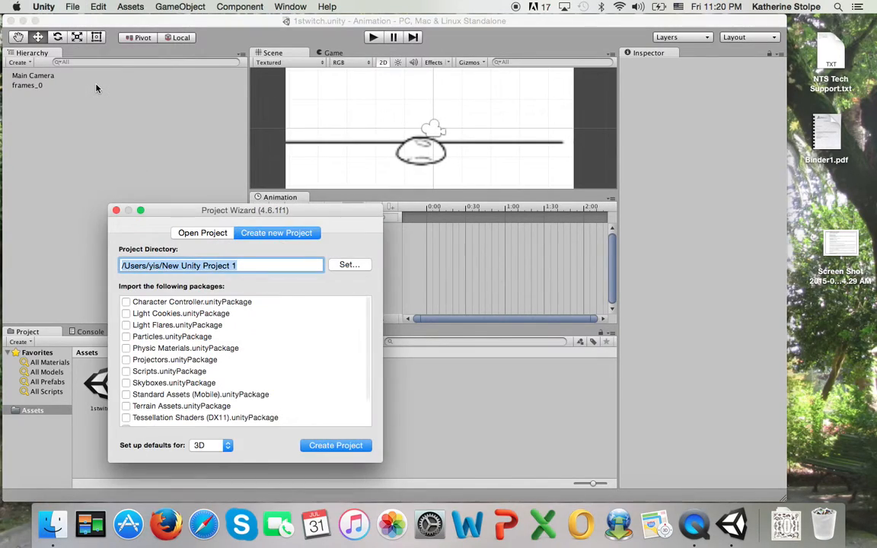
left_click_drag(177, 215, 269, 150)
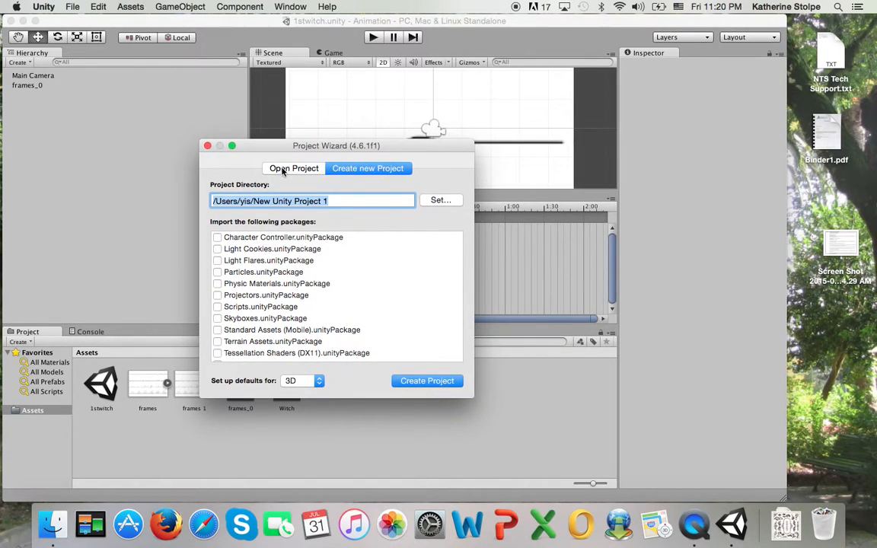
left_click(289, 169)
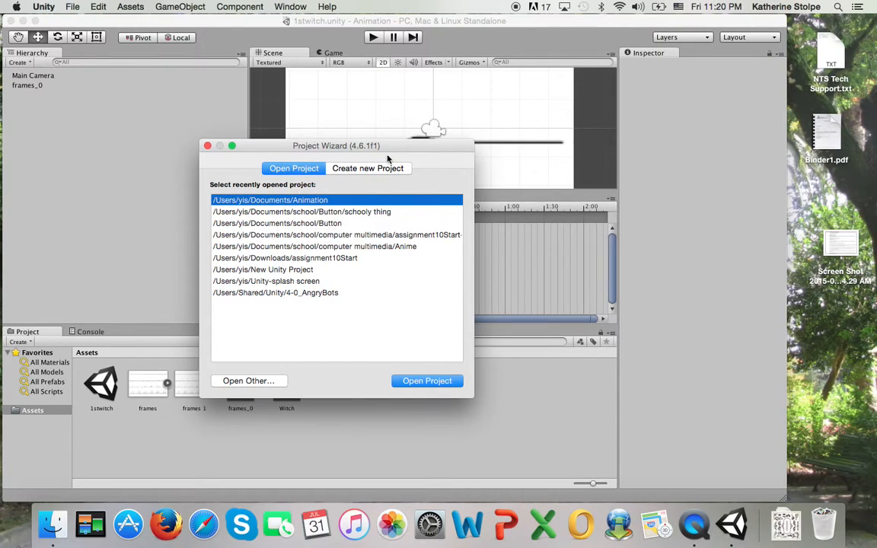
left_click(361, 169)
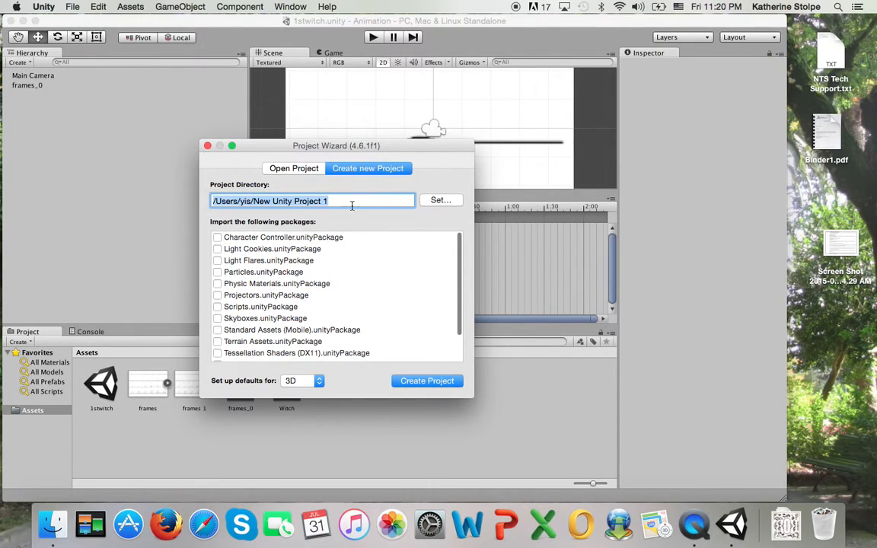
left_click(334, 202)
left_click_drag(333, 202, 256, 203)
type("WitchAnimation")
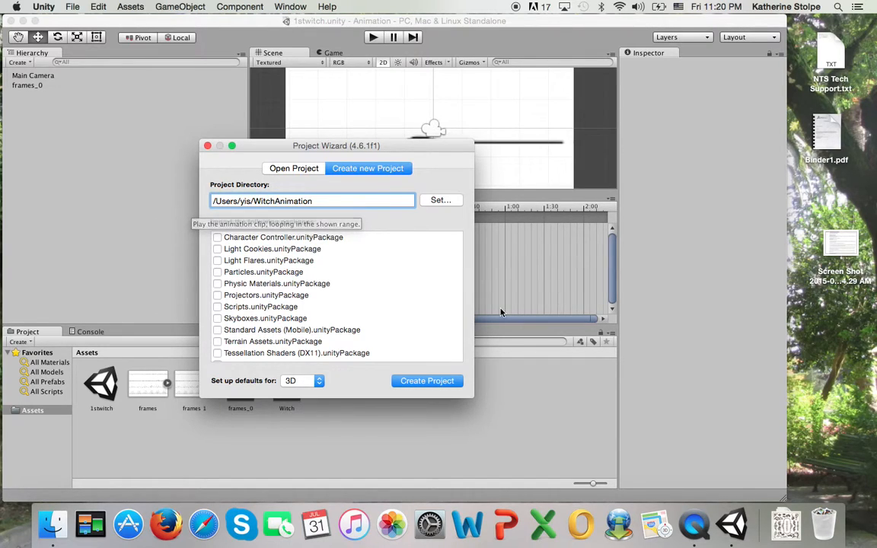
left_click(441, 201)
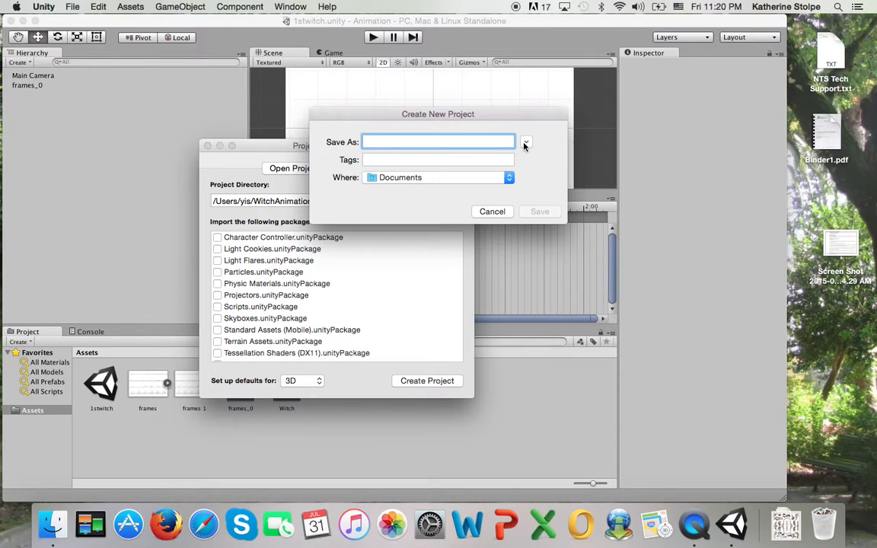
Set the project location to /Users/yis/Documents/WitchAnimation
left_click(508, 178)
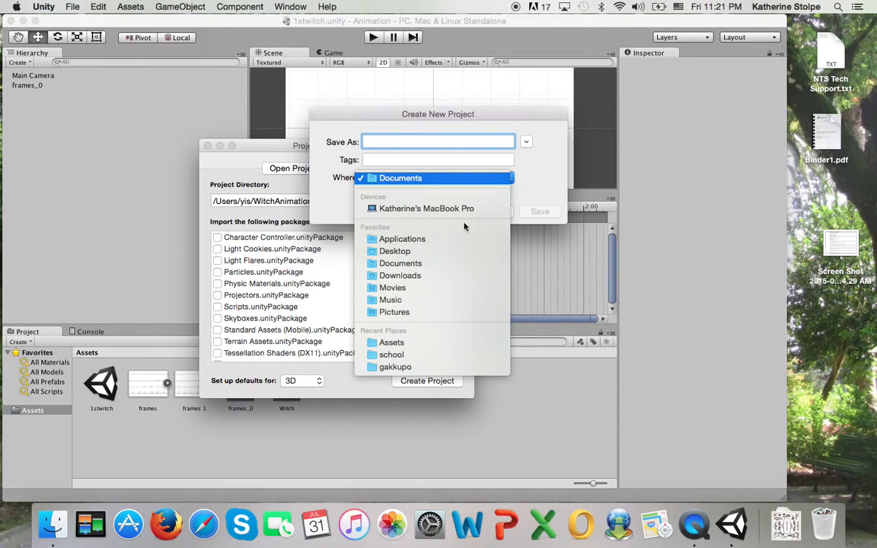
left_click(428, 180)
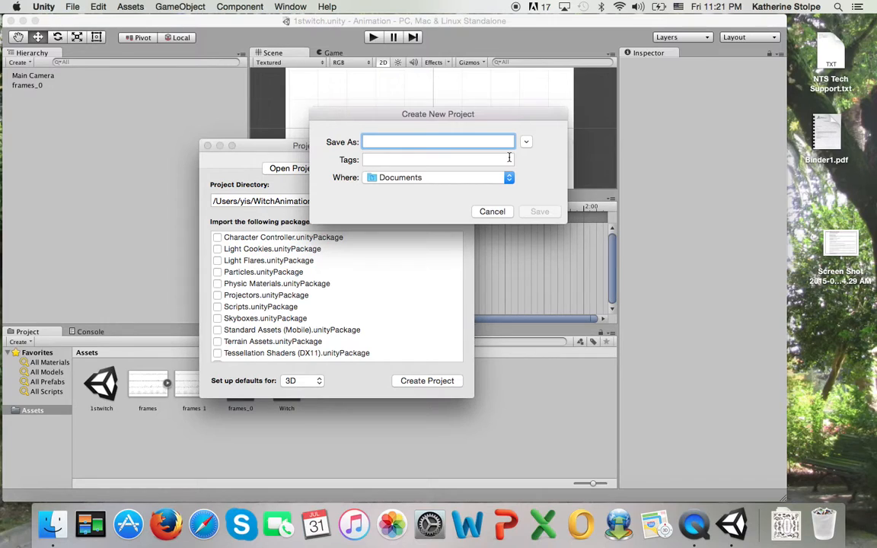
type("WitchAnimation")
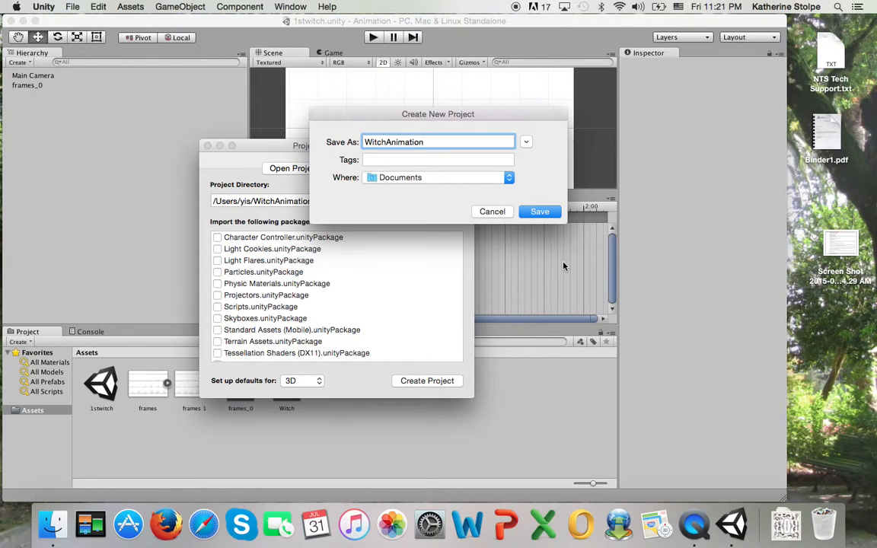
left_click(538, 213)
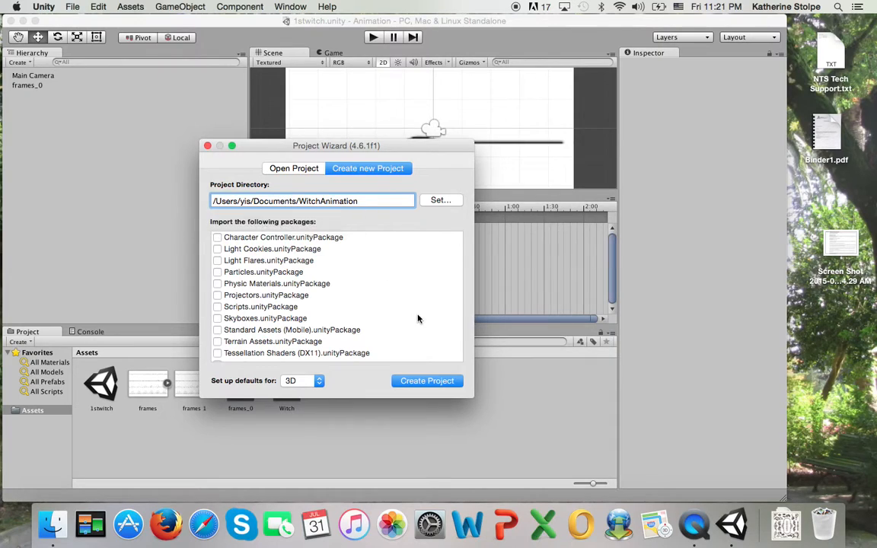
Switch the project defaults to 2D and create the WitchAnimation project
left_click(318, 386)
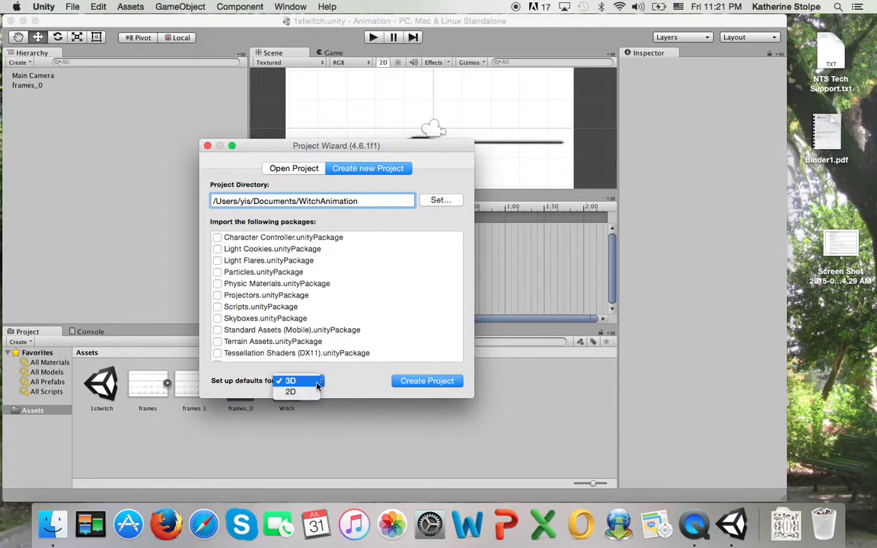
left_click(305, 392)
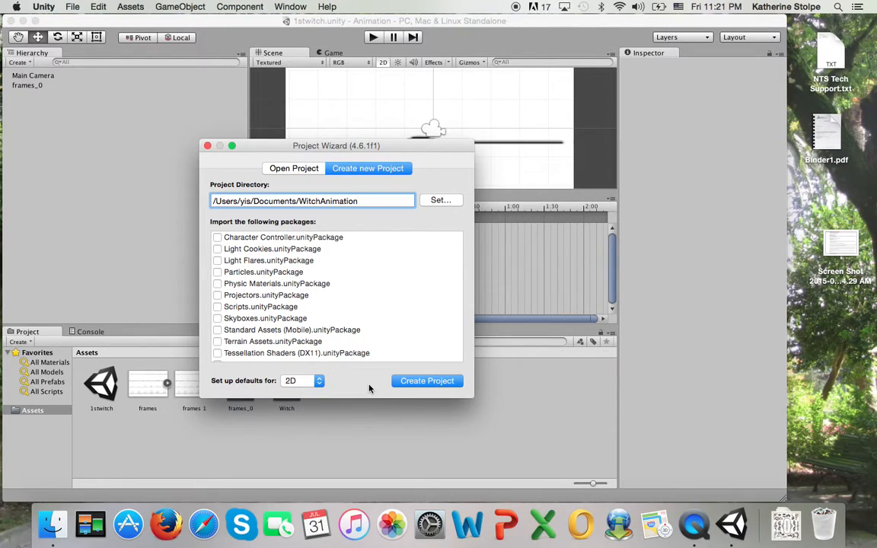
left_click(430, 380)
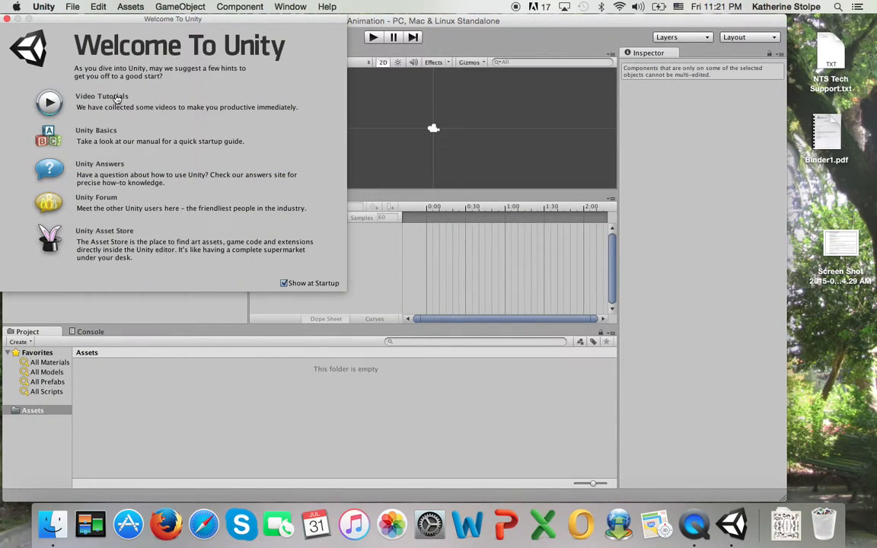
Close the Welcome To Unity window and drag the Hierarchy/Scene divider left to widen the panels
left_click(7, 18)
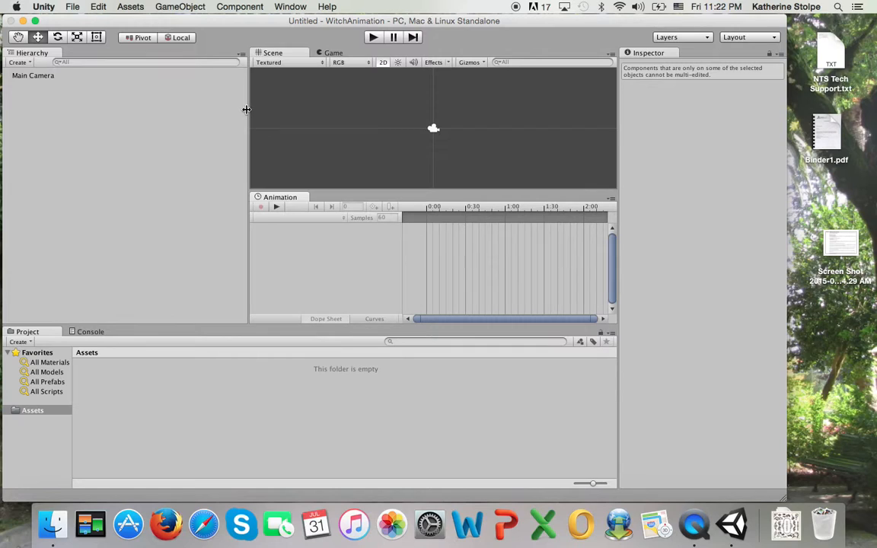
left_click_drag(246, 107, 134, 109)
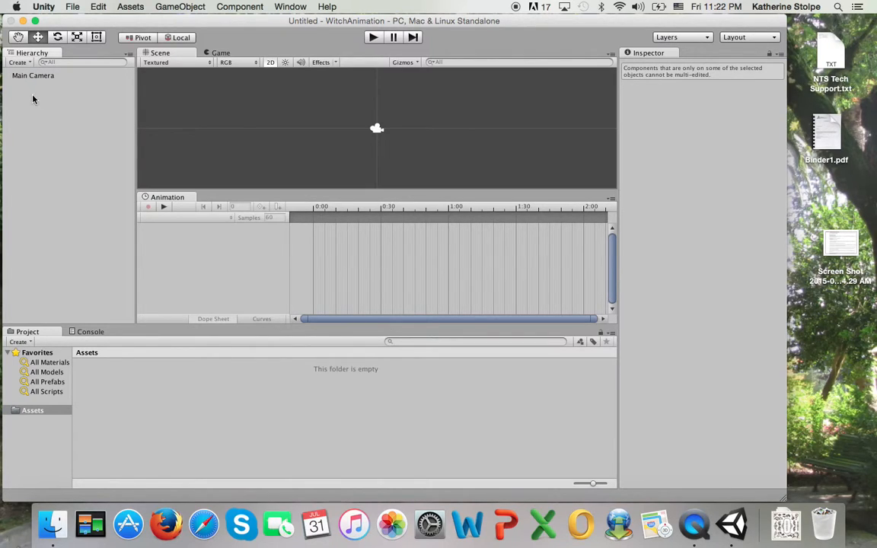
left_click(28, 64)
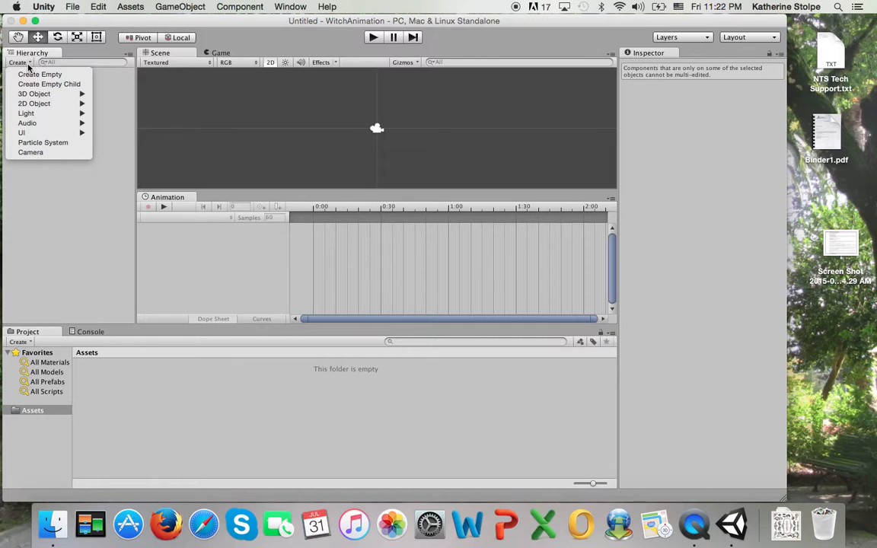
left_click(28, 64)
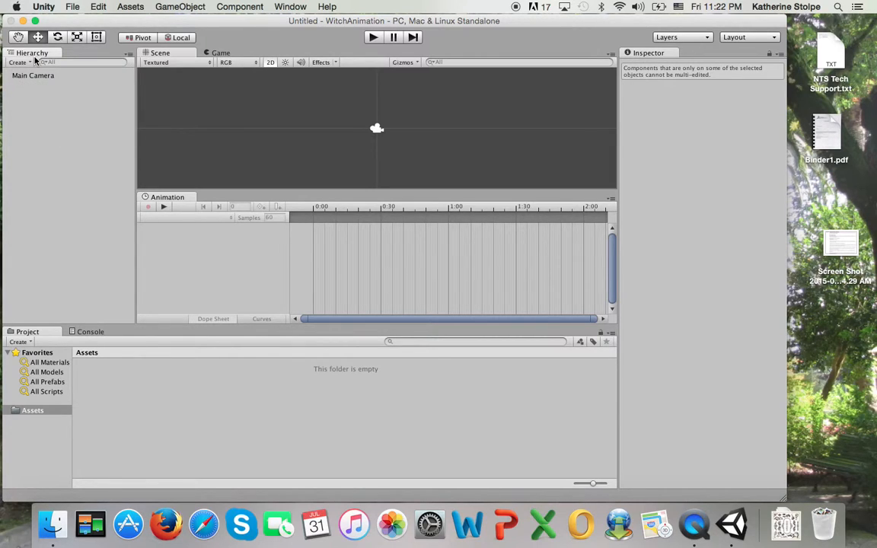
left_click(33, 62)
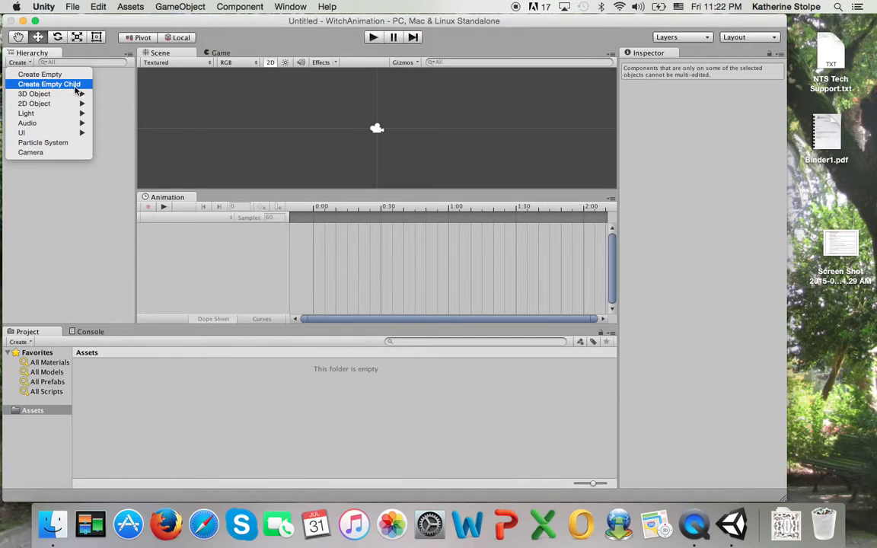
mouse_move(50, 96)
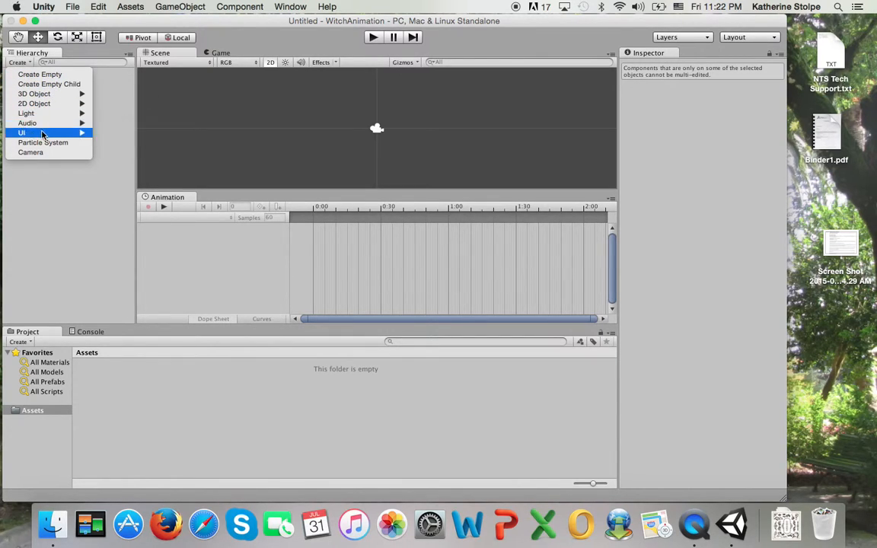
mouse_move(42, 134)
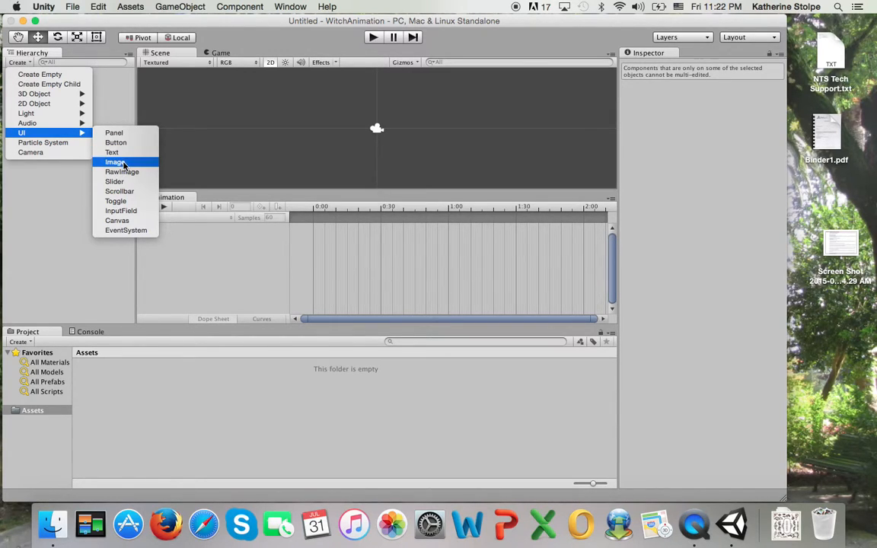
left_click(68, 206)
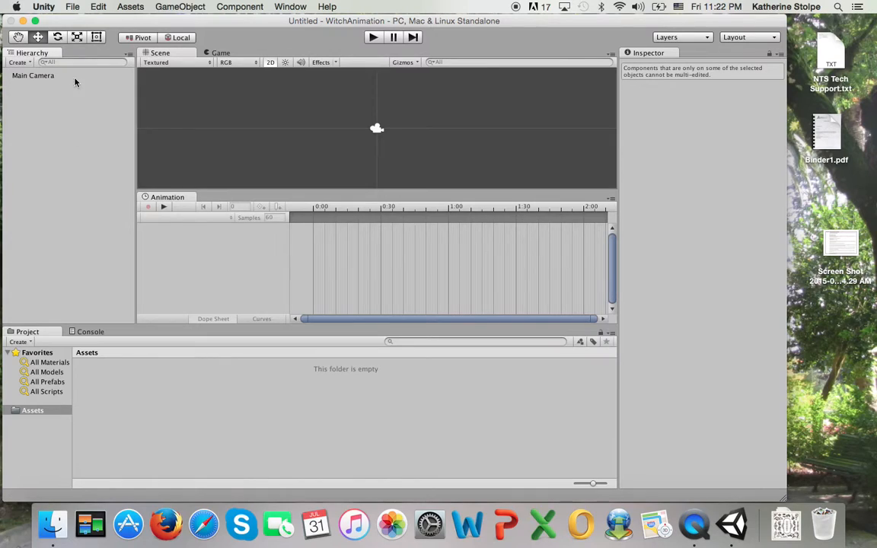
left_click(185, 10)
mouse_move(196, 72)
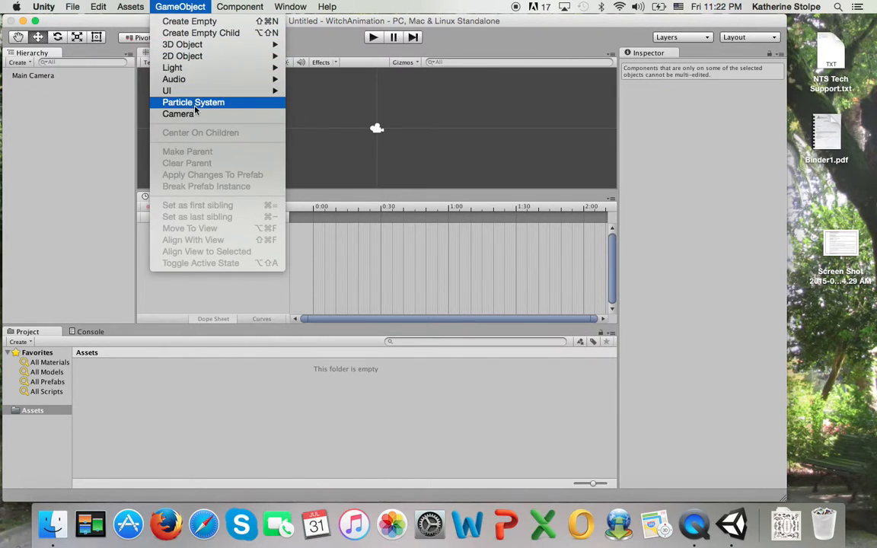
left_click(184, 9)
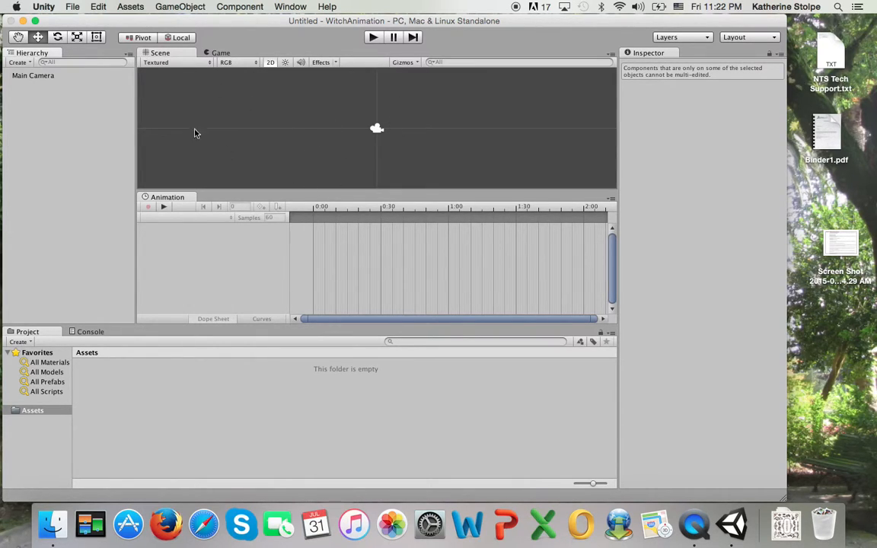
Preview the Game view, return to Scene, and select Main Camera to inspect its settings
left_click(213, 53)
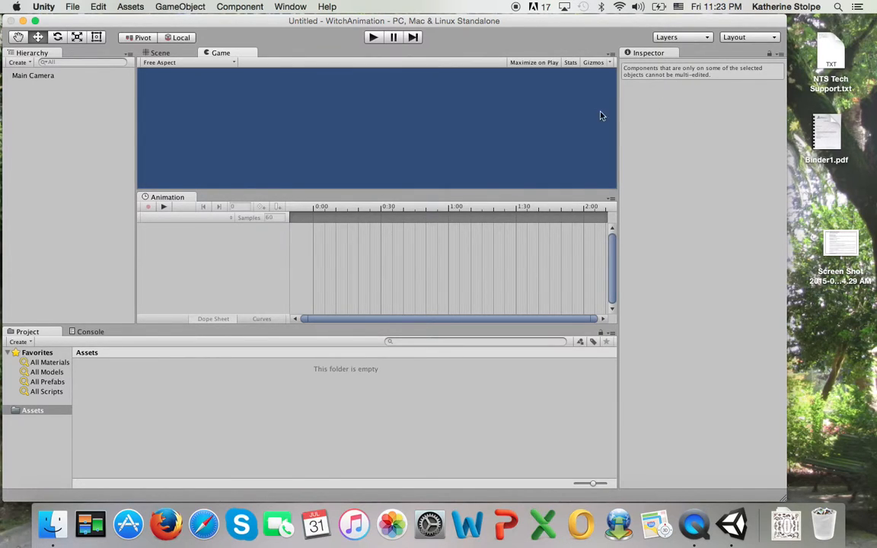
left_click(147, 53)
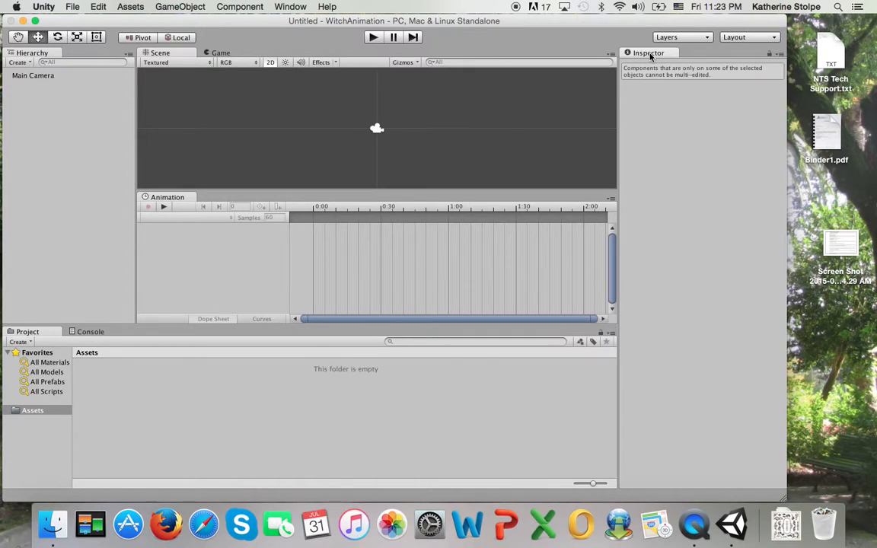
left_click(38, 76)
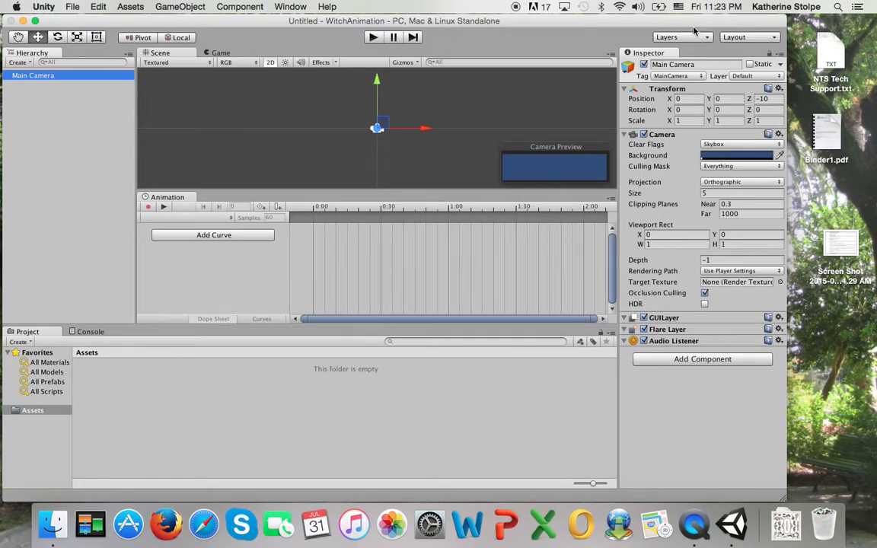
left_click(53, 100)
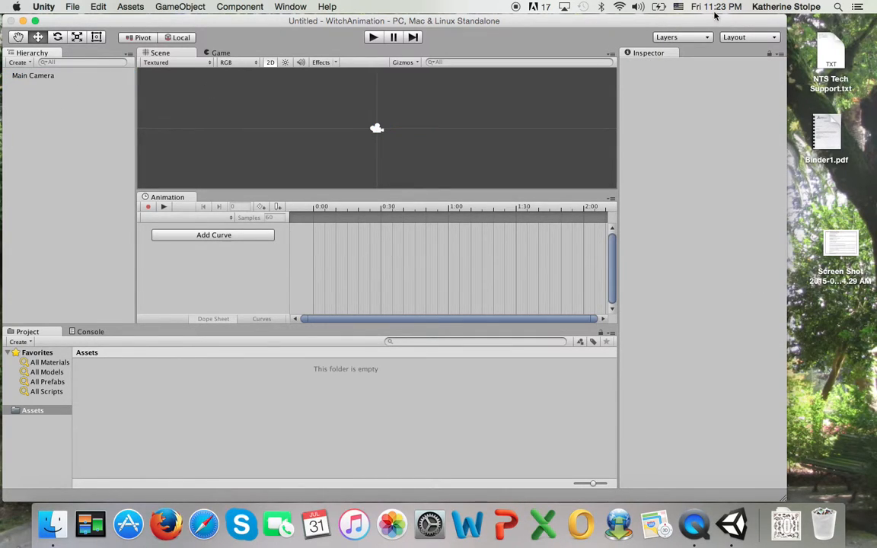
left_click(30, 75)
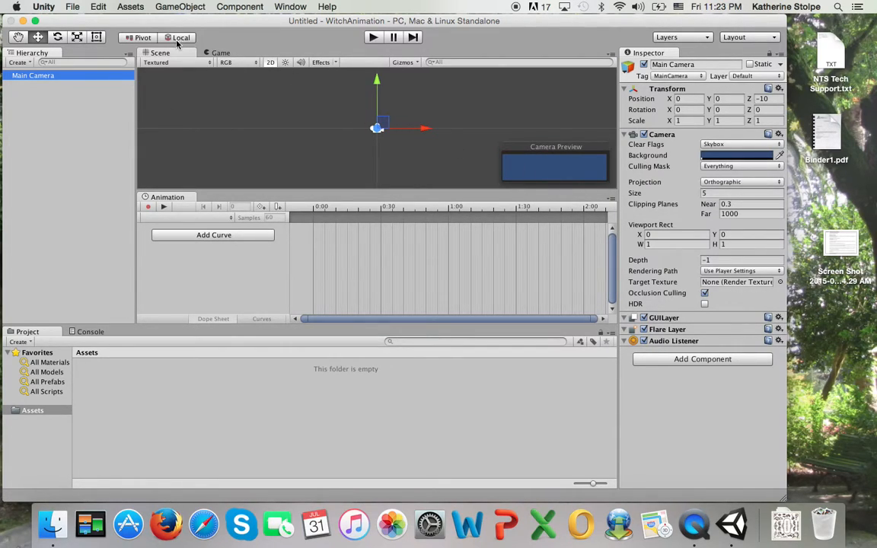
Test-play the empty scene in the Game view, check the empty Console, and return to Project
left_click(220, 54)
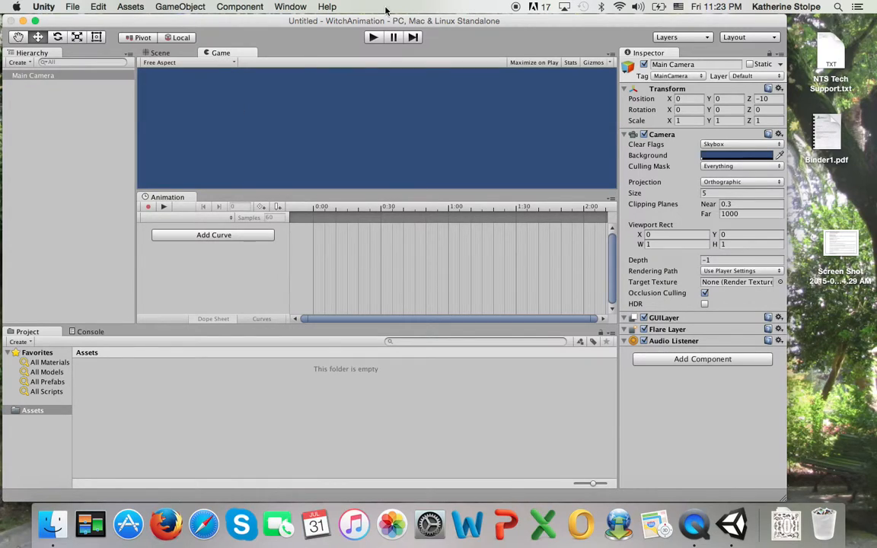
left_click(373, 38)
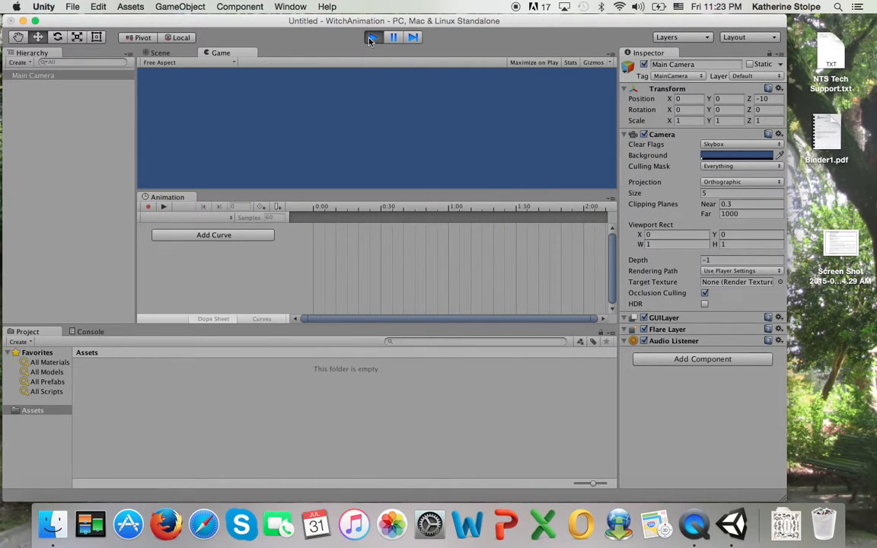
left_click(371, 38)
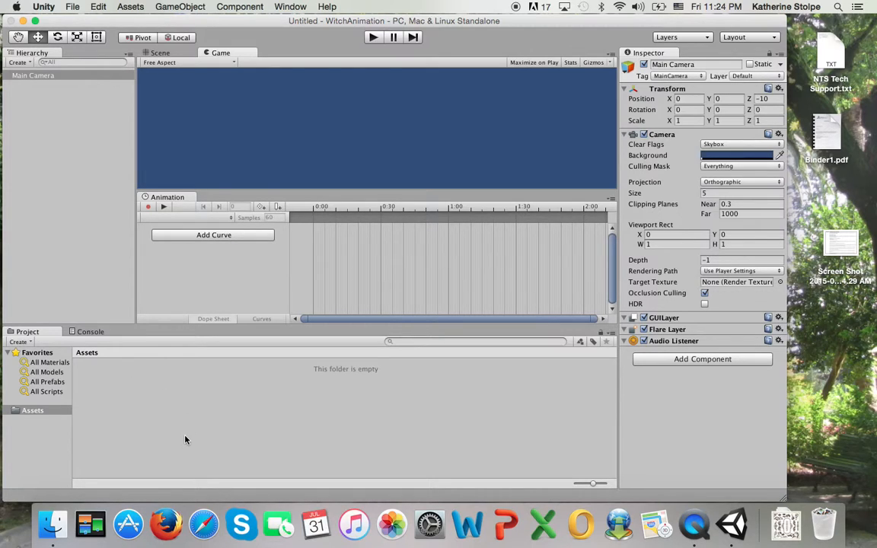
left_click(24, 410)
left_click(89, 332)
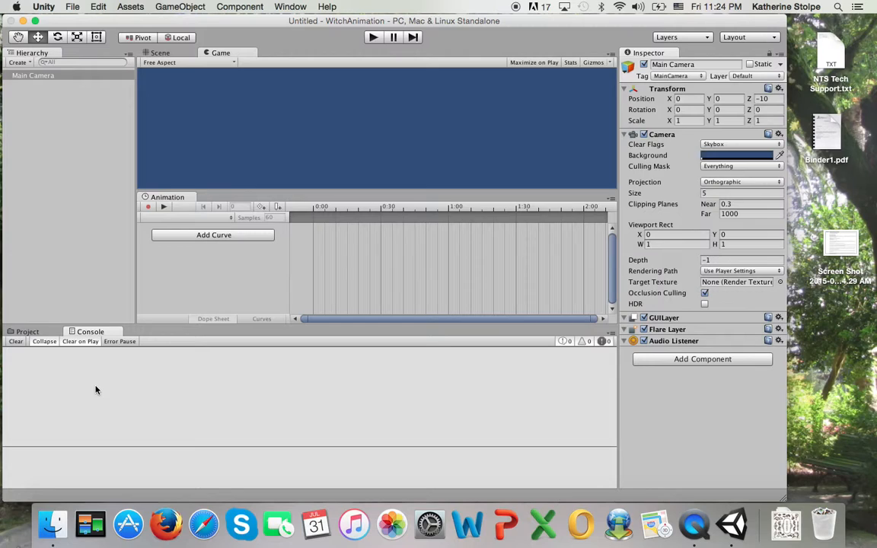
left_click(29, 332)
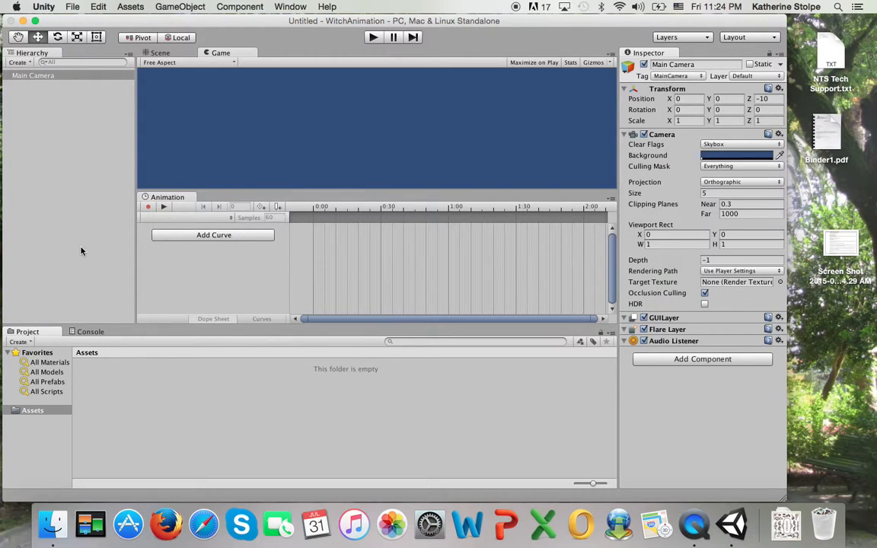
Import frames.jpg from the Rabbs animation project folder via Assets > Import New Asset
left_click(129, 9)
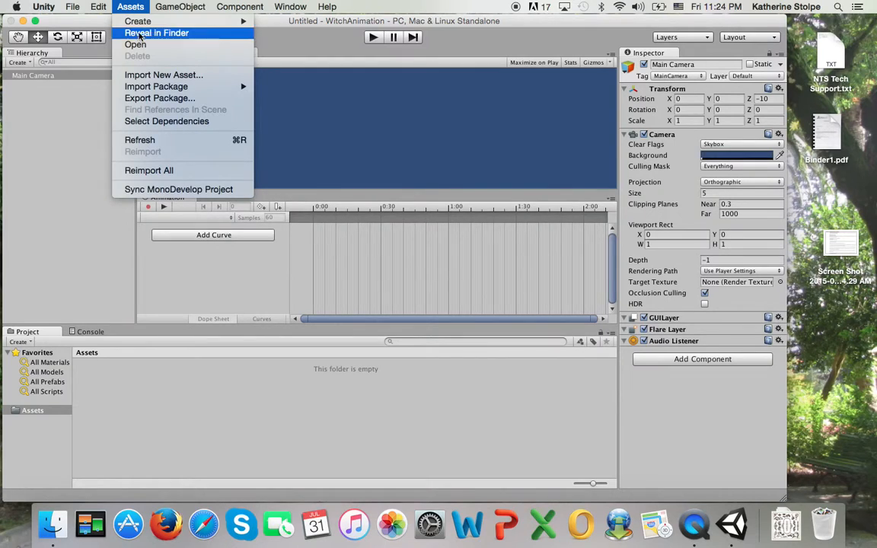
left_click(176, 77)
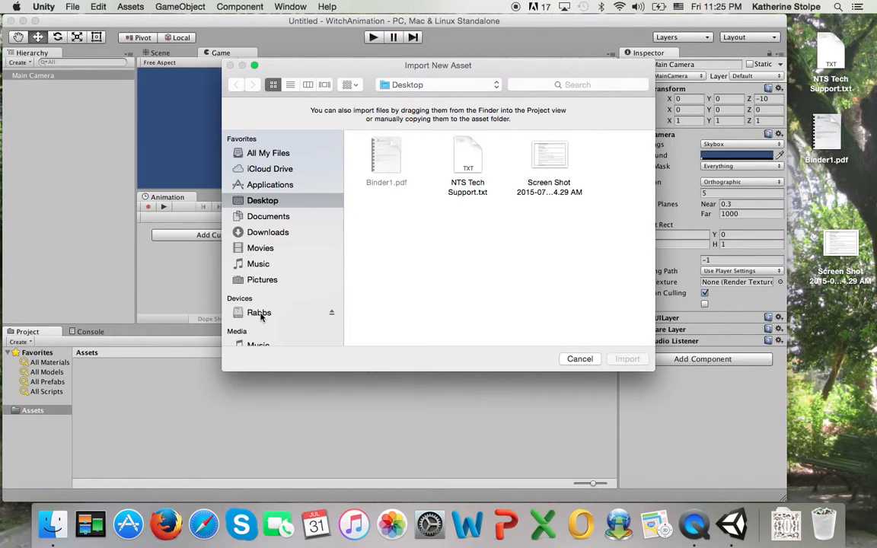
left_click(238, 312)
double_click(401, 292)
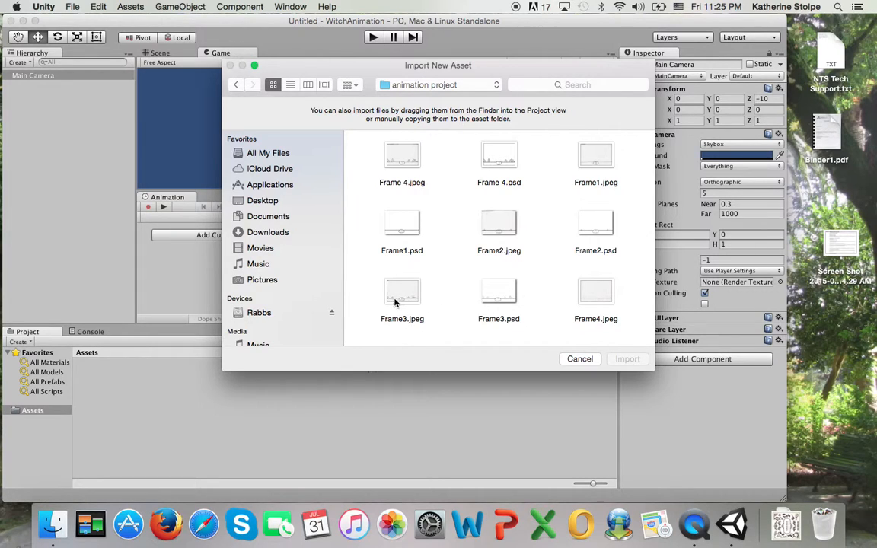
scroll(473, 280, "down", 10)
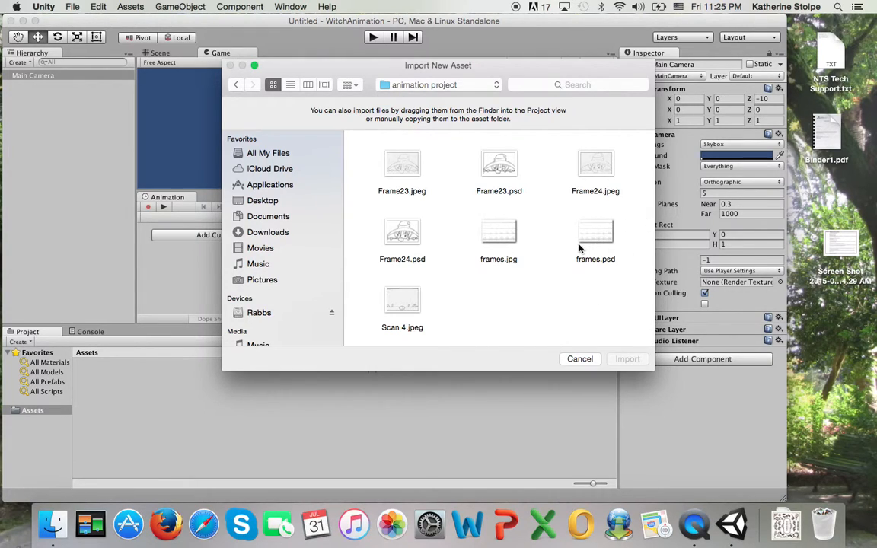
left_click(493, 240)
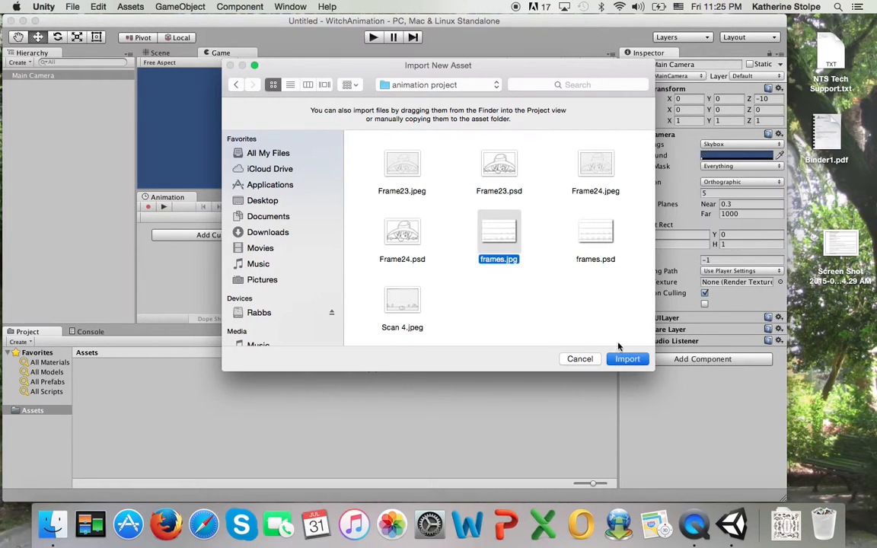
left_click(626, 358)
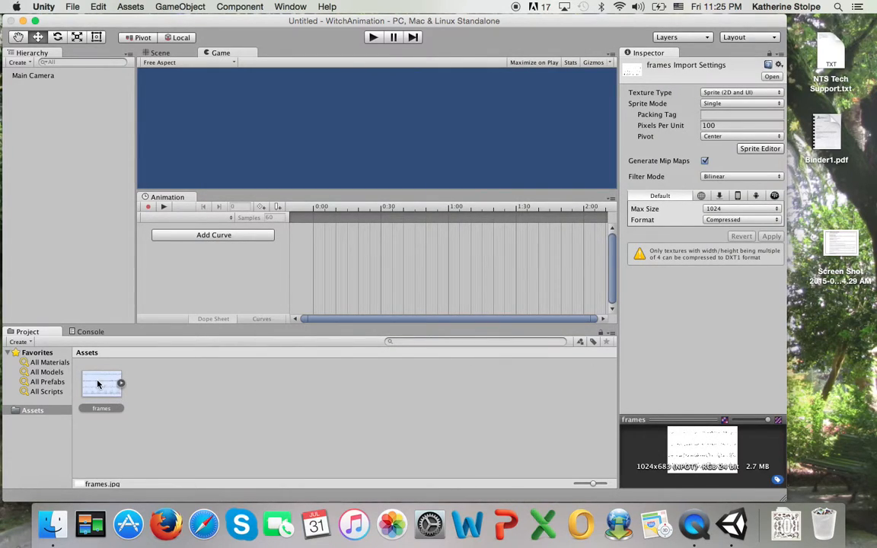
Expand the frames asset to peek at its sprite, then collapse it again
left_click(120, 383)
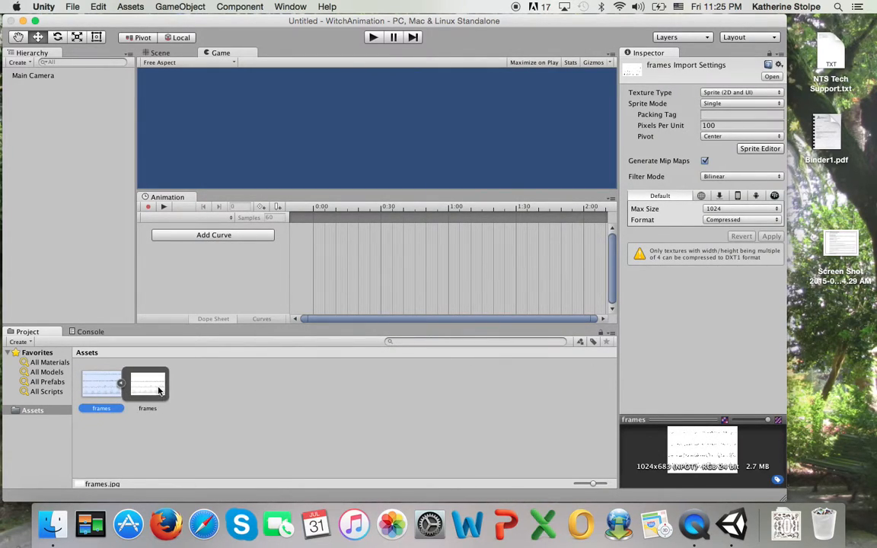
left_click(120, 383)
left_click(121, 384)
left_click(119, 384)
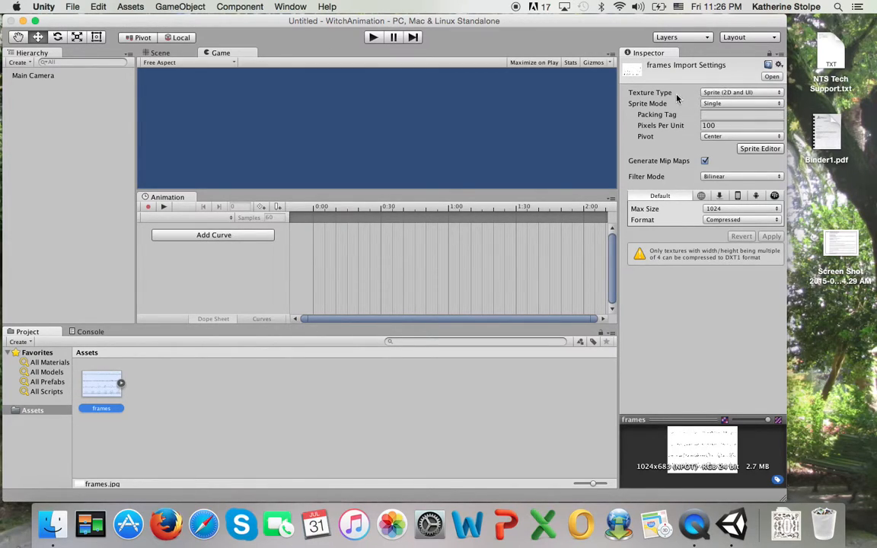
Set frames to Sprite (2D and UI), Multiple sprite mode, max size 2048 and Truecolor format
left_click(720, 95)
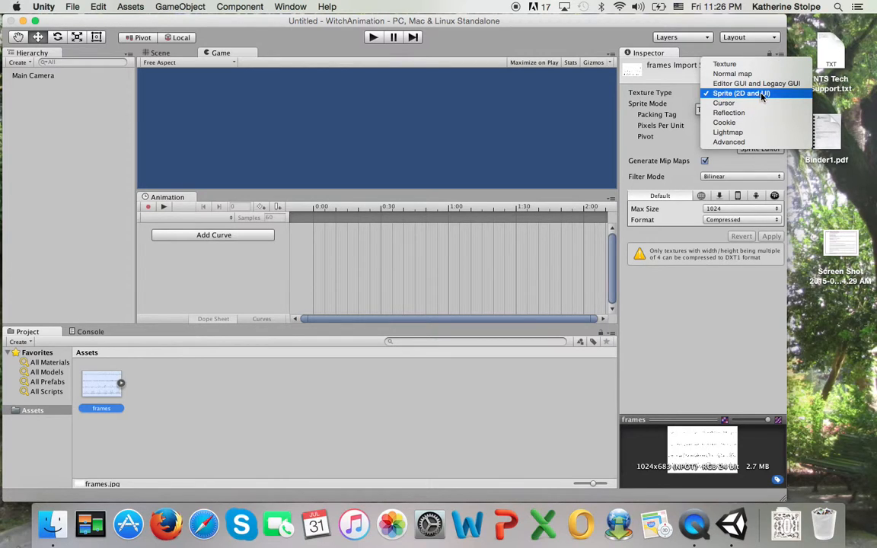
left_click(669, 96)
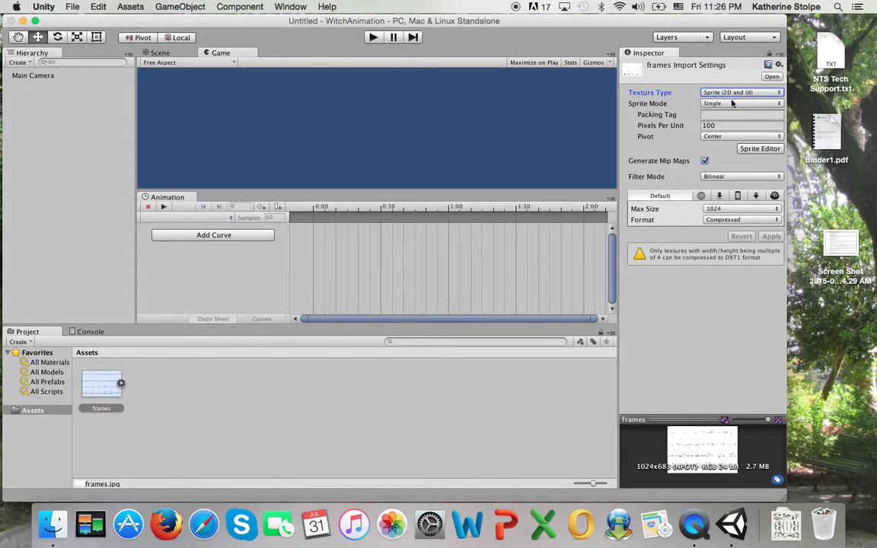
left_click(711, 104)
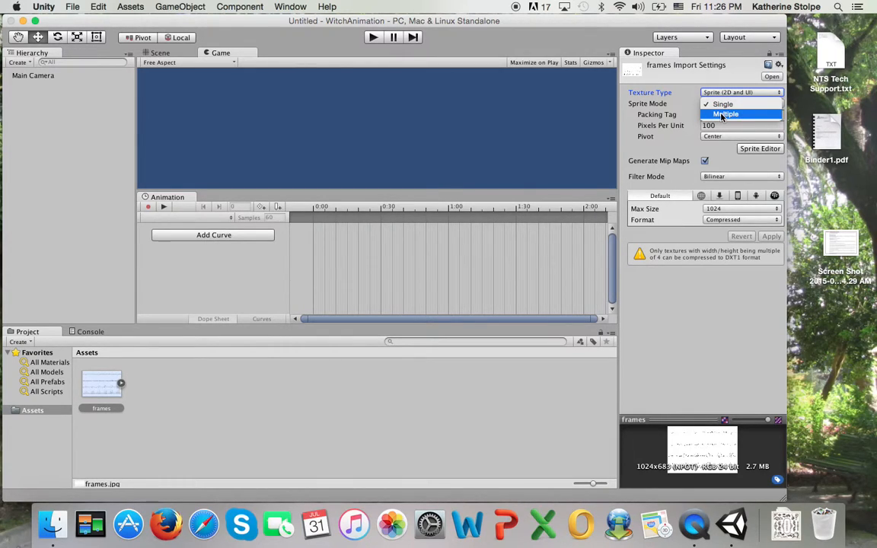
left_click(723, 114)
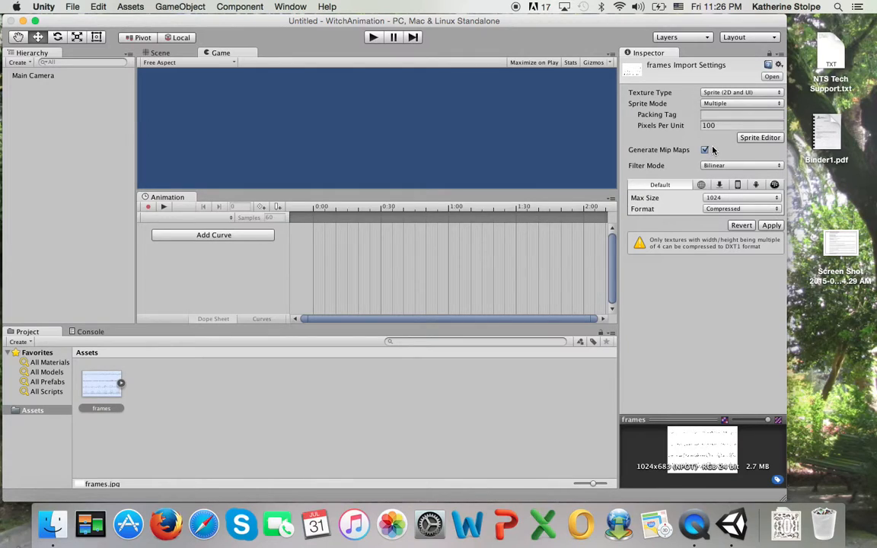
left_click(726, 199)
left_click(723, 208)
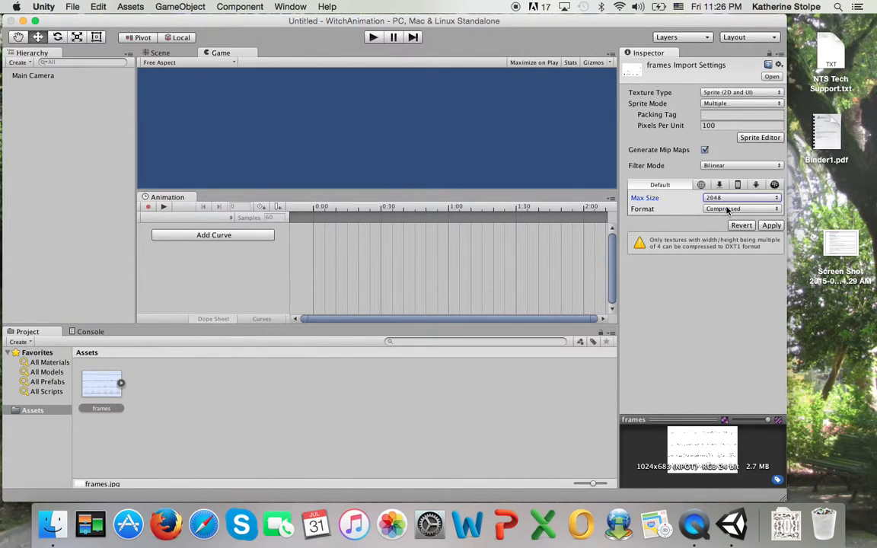
left_click(720, 210)
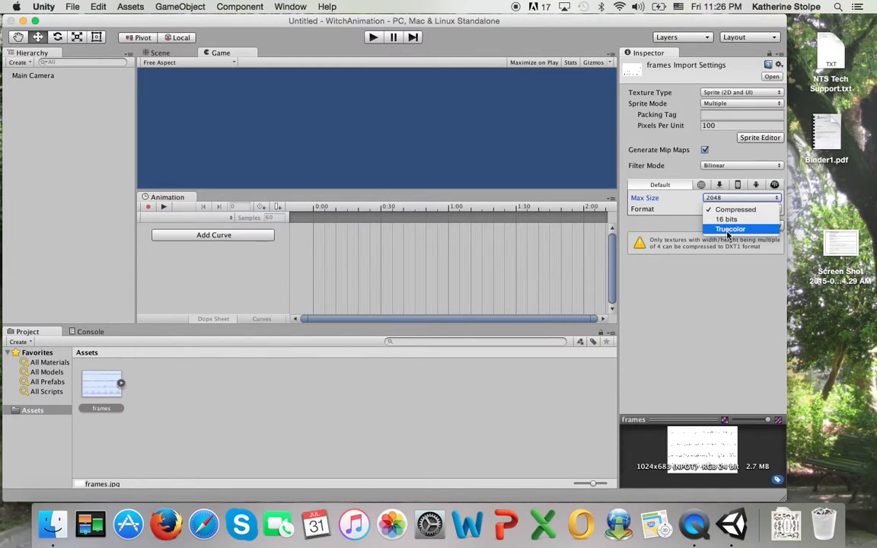
left_click(727, 228)
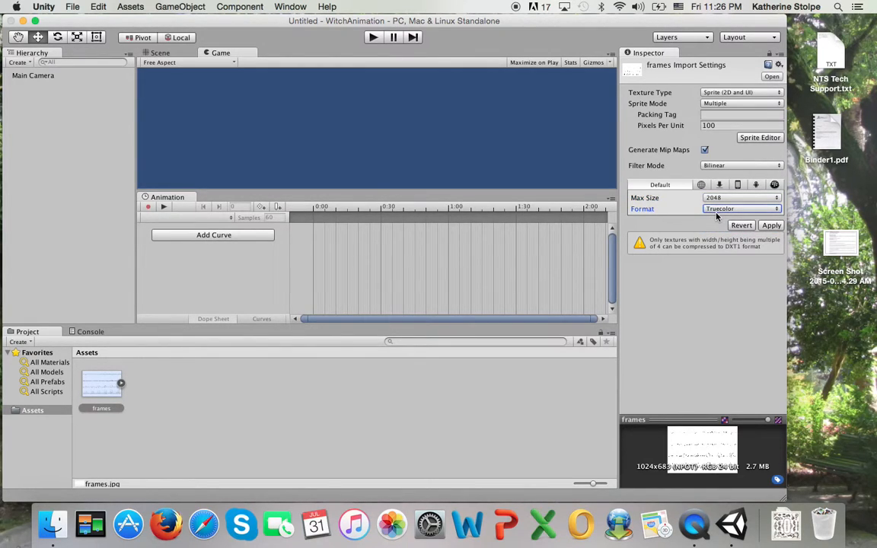
left_click(720, 209)
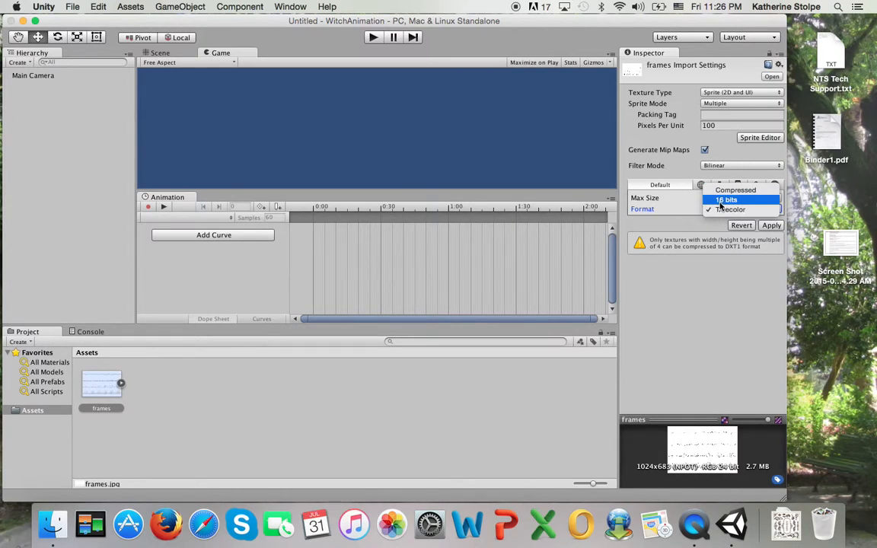
left_click(716, 214)
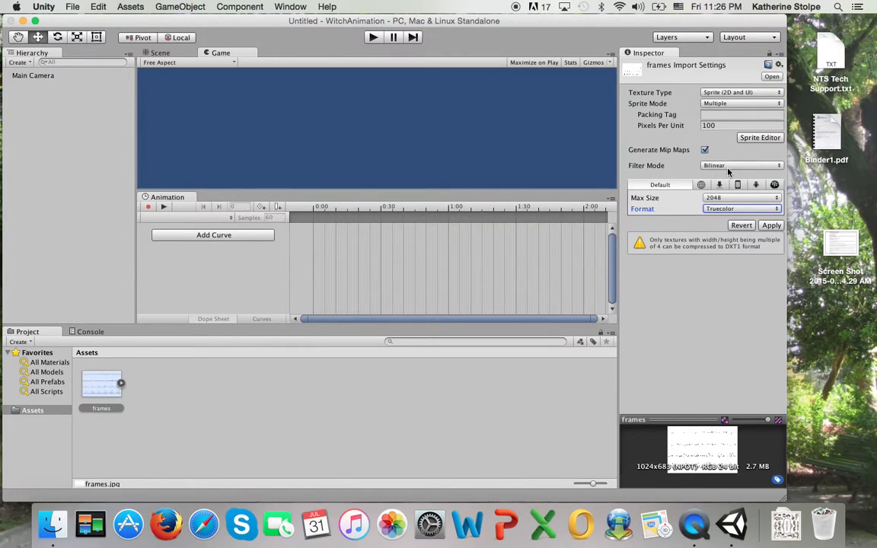
Open the frames sprite sheet in the Sprite Editor and reposition the editor window
left_click(759, 138)
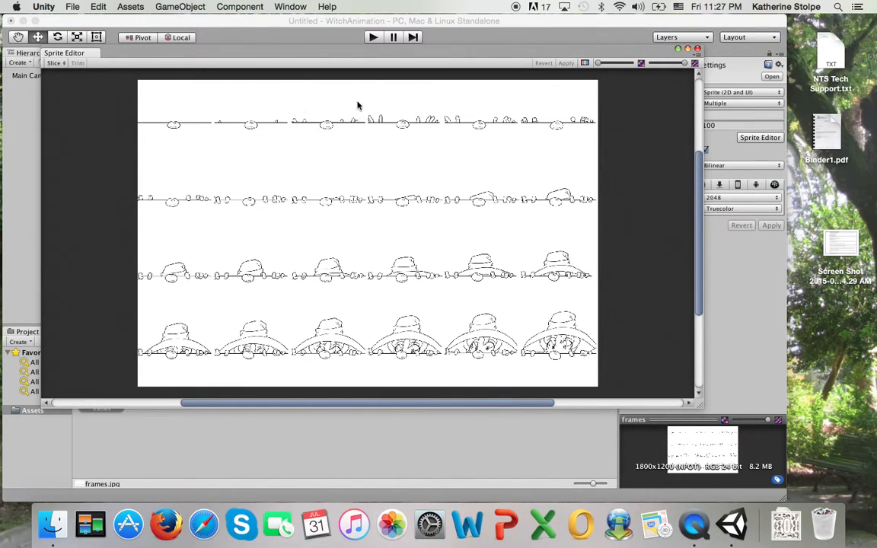
mouse_move(58, 54)
left_mouse_down()
mouse_move(79, 60)
mouse_move(51, 52)
left_mouse_up()
left_click_drag(134, 53, 121, 73)
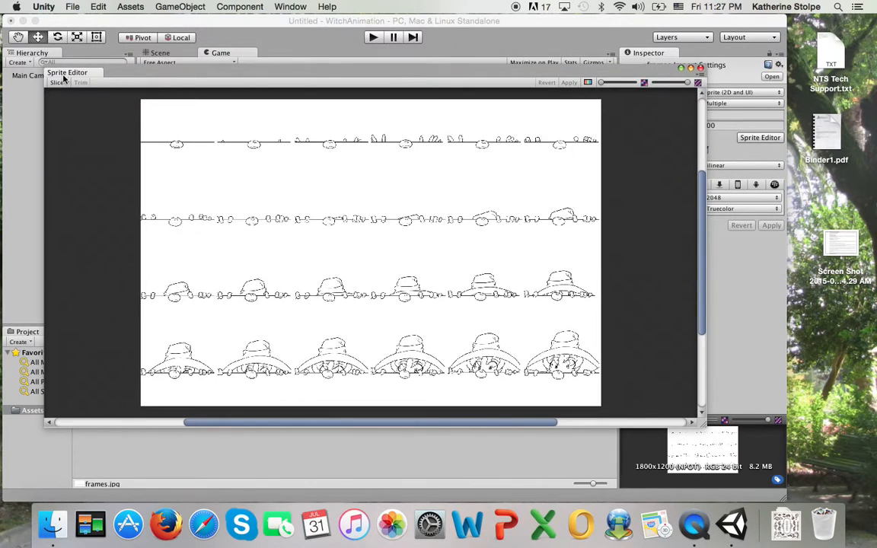
Slice the sheet as a Grid with 300×300 pixel cells and apply the slicing
left_click(58, 82)
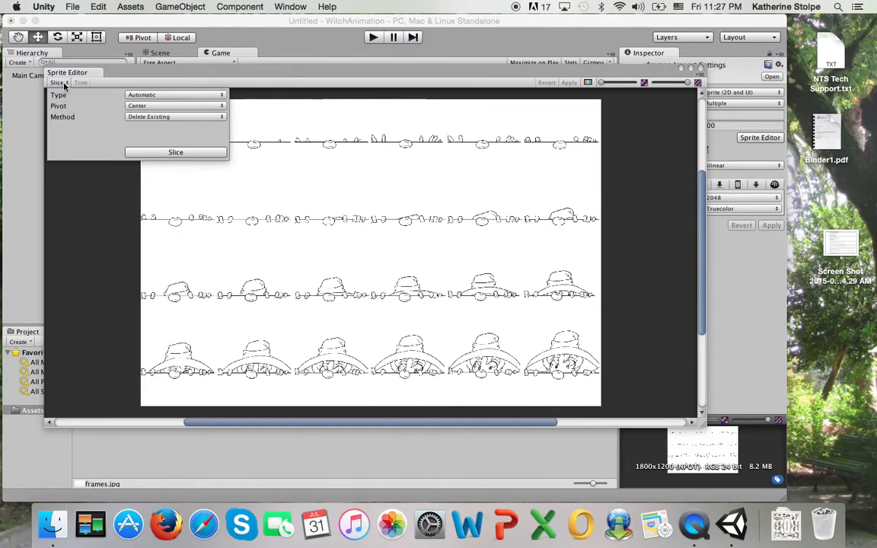
left_click(178, 96)
left_click(175, 105)
left_click(151, 106)
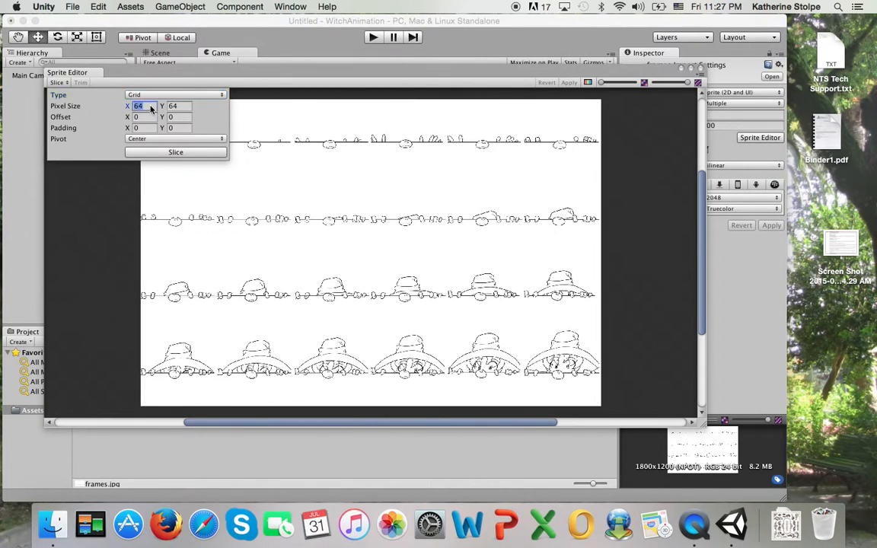
left_click_drag(149, 106, 128, 105)
type("300")
key("Tab")
type("300")
left_click(190, 153)
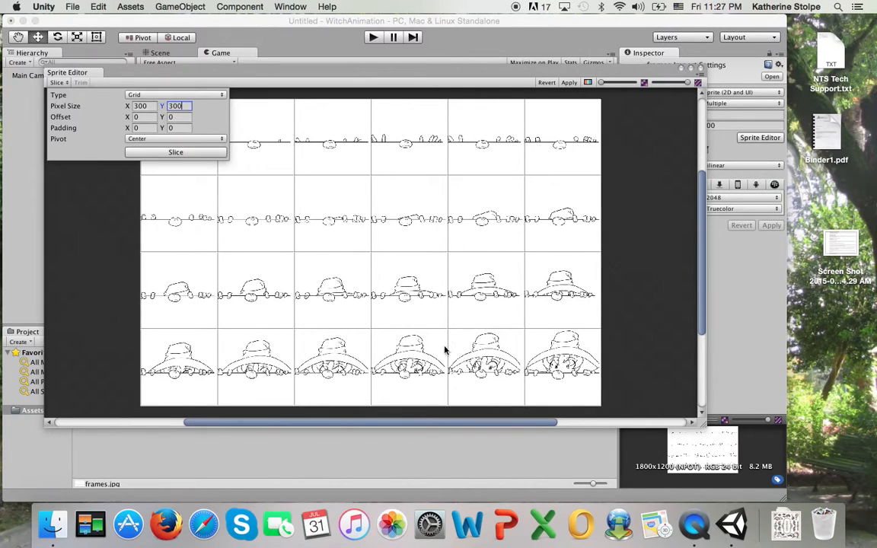
left_click(172, 153)
left_click(296, 72)
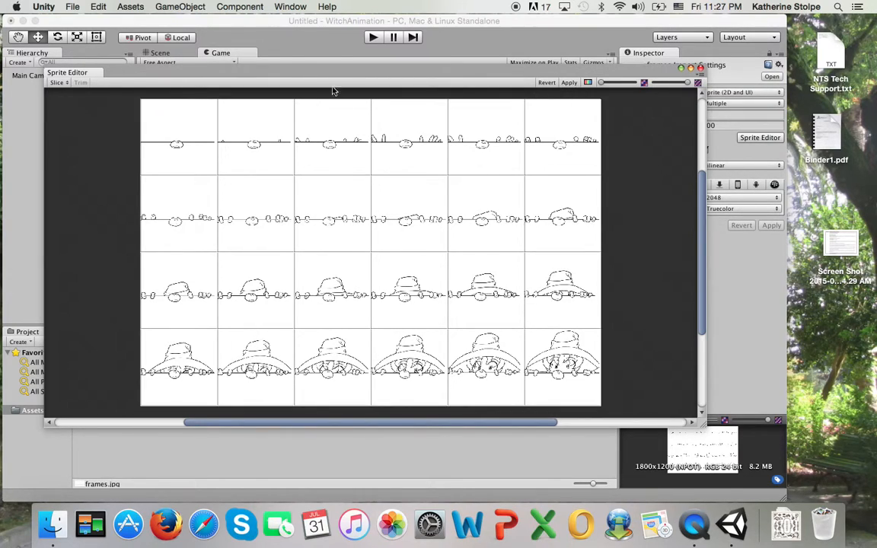
left_click(569, 83)
Close the Sprite Editor, expand the frames asset to browse its sliced sprites, and reselect the frames texture
left_click(700, 70)
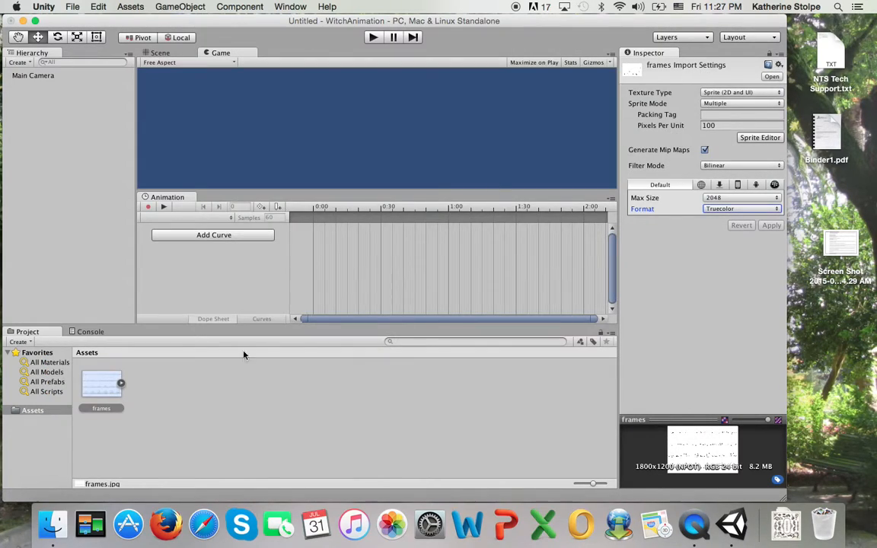
left_click(120, 383)
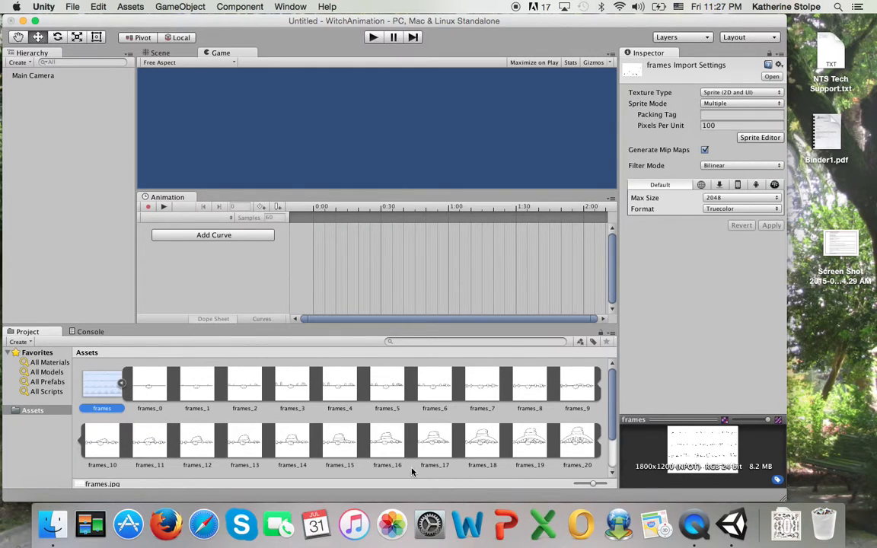
scroll(609, 441, "down", 2)
scroll(609, 449, "down", 1)
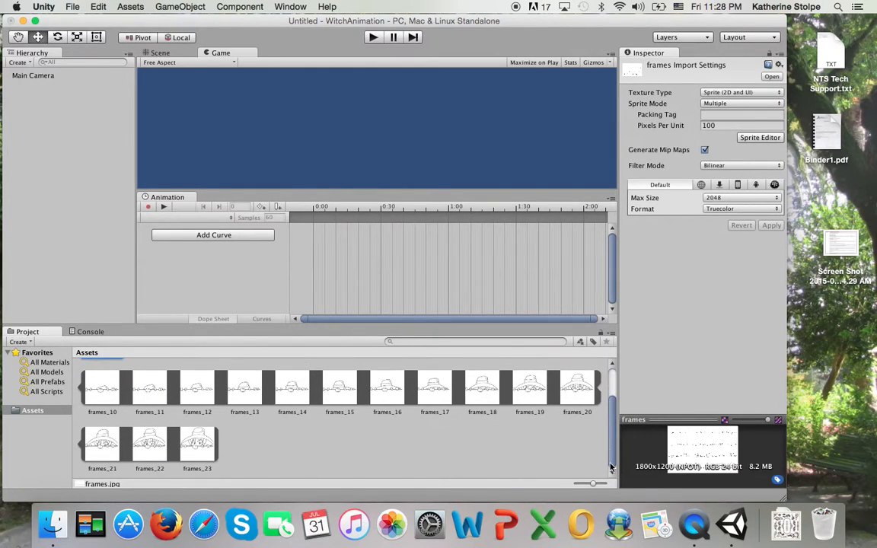
scroll(598, 384, "up", 3)
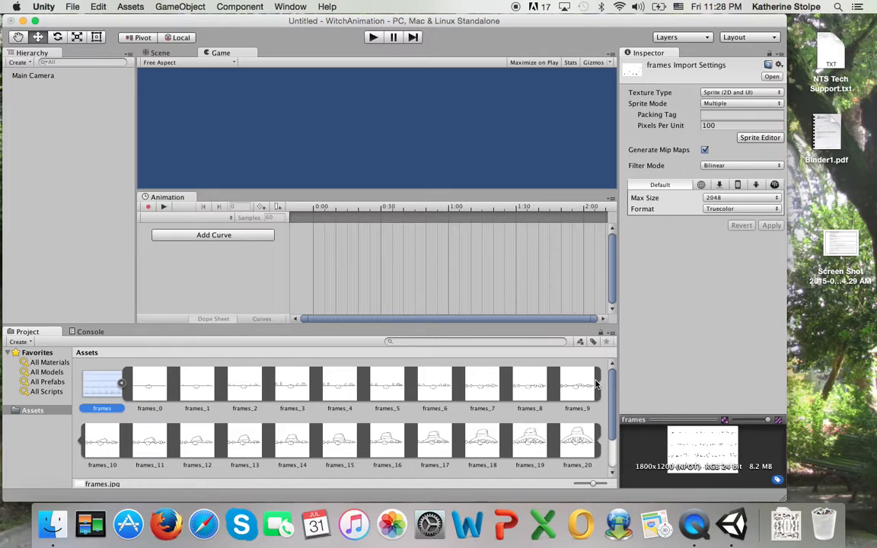
scroll(598, 388, "down", 3)
scroll(595, 399, "up", 3)
left_click(607, 391)
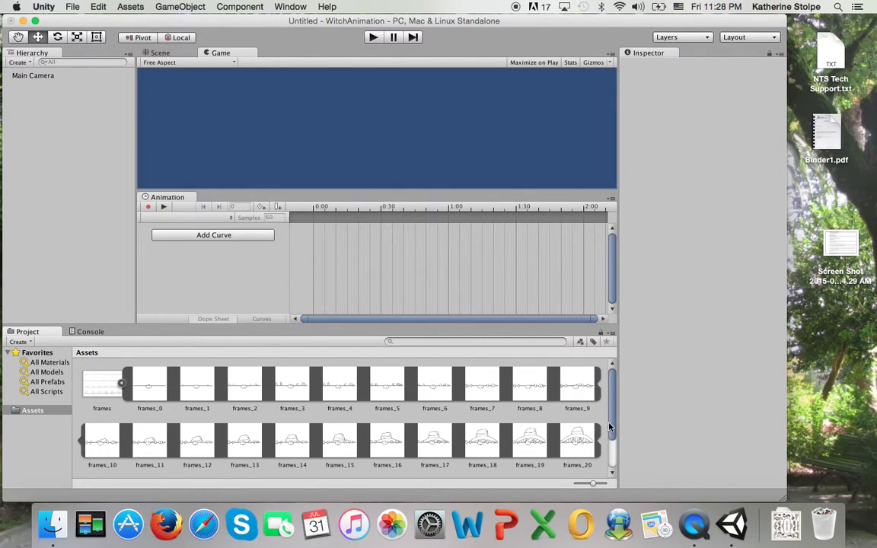
left_click(102, 384)
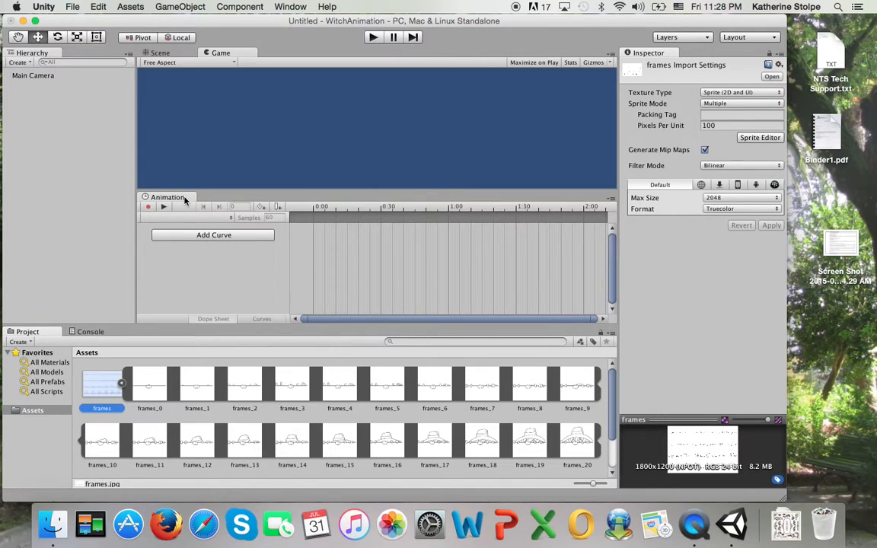
Undock the Animation window and, after several tries, dock it on the right edge beside the Inspector
left_click(292, 8)
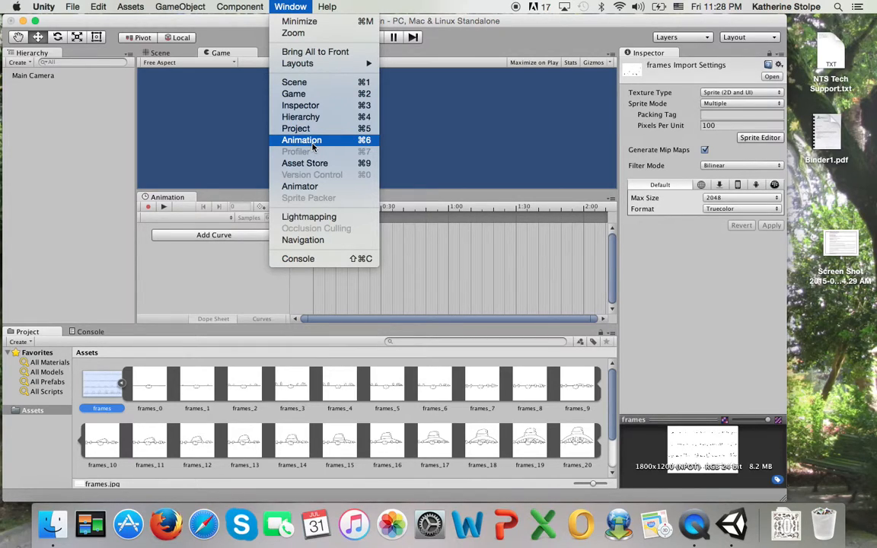
left_click(280, 8)
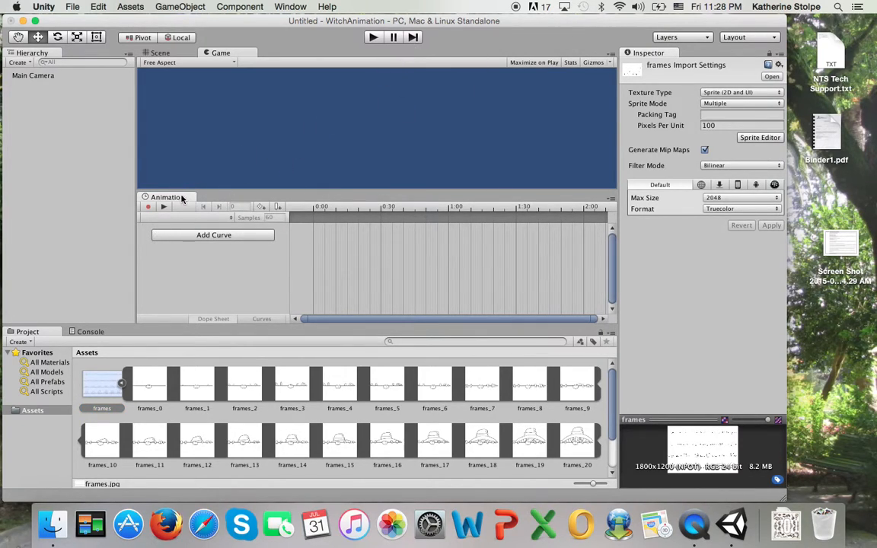
left_click_drag(181, 198, 529, 51)
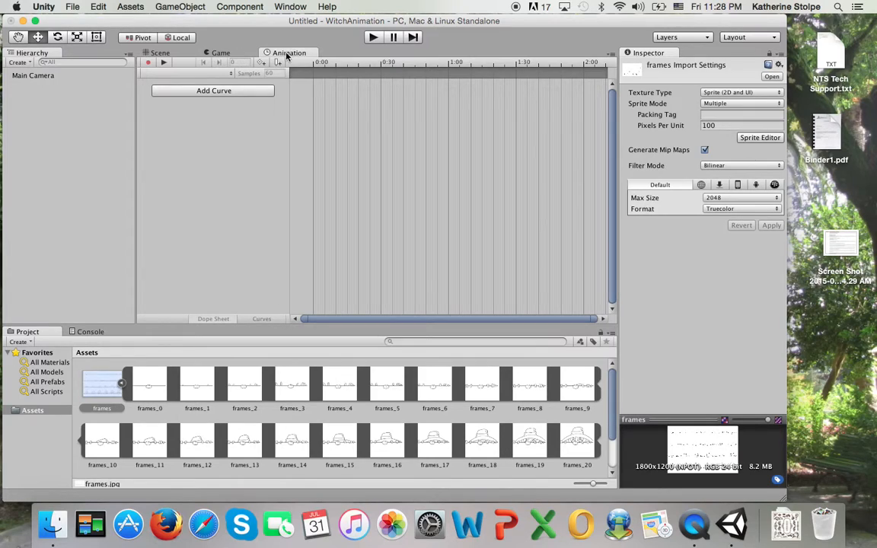
left_click_drag(236, 245, 228, 304)
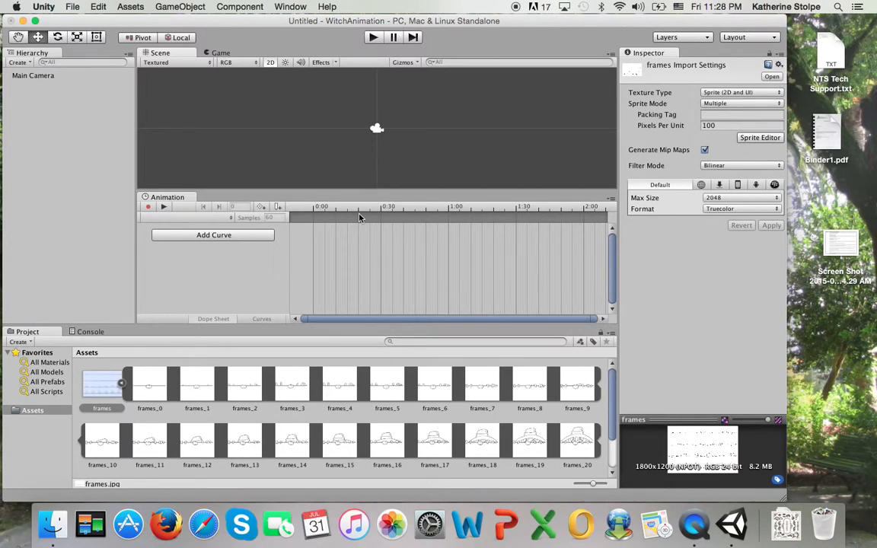
key("super+6")
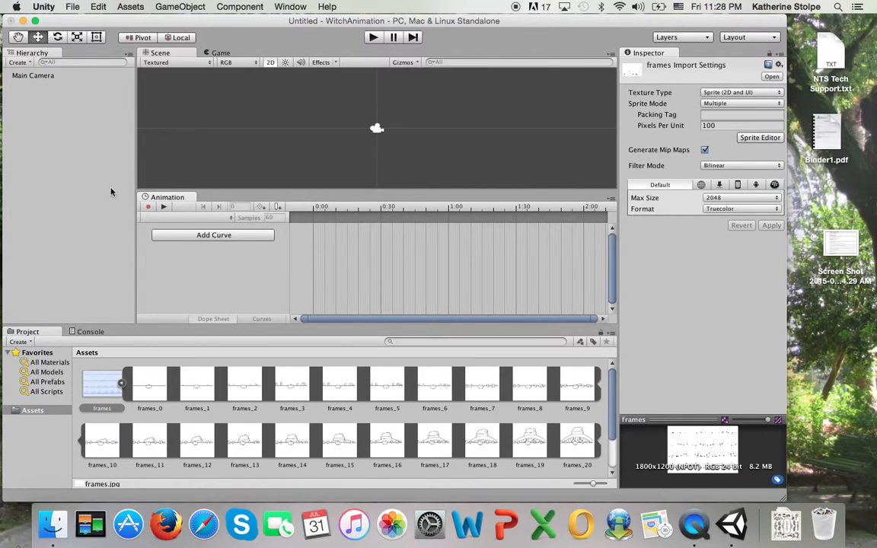
left_click_drag(182, 197, 394, 266)
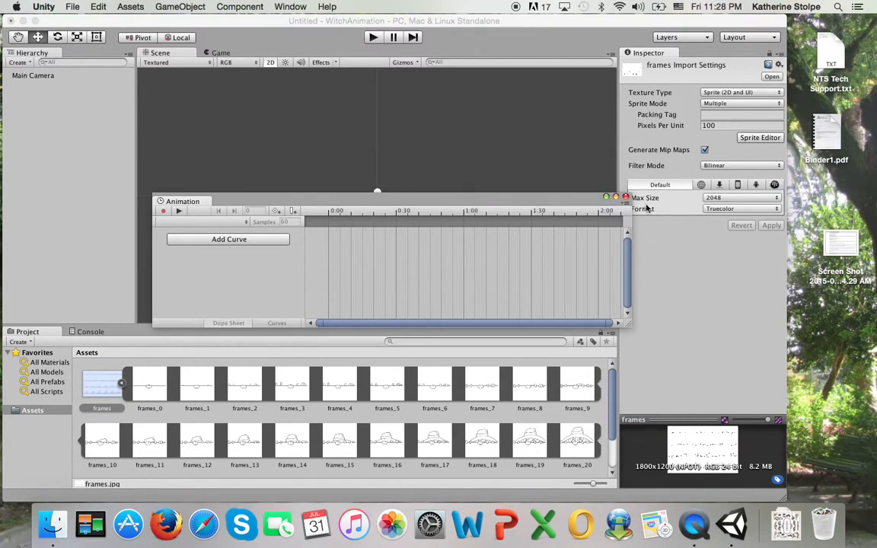
mouse_move(255, 203)
left_mouse_down()
mouse_move(236, 199)
mouse_move(239, 190)
mouse_move(243, 234)
mouse_move(229, 313)
mouse_move(264, 325)
mouse_move(220, 209)
mouse_move(252, 215)
left_mouse_up()
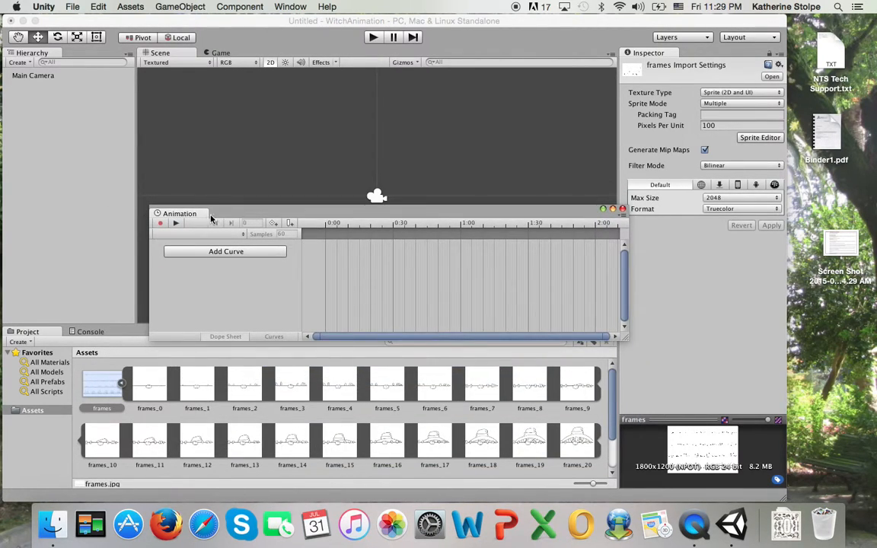
left_click_drag(200, 210, 262, 292)
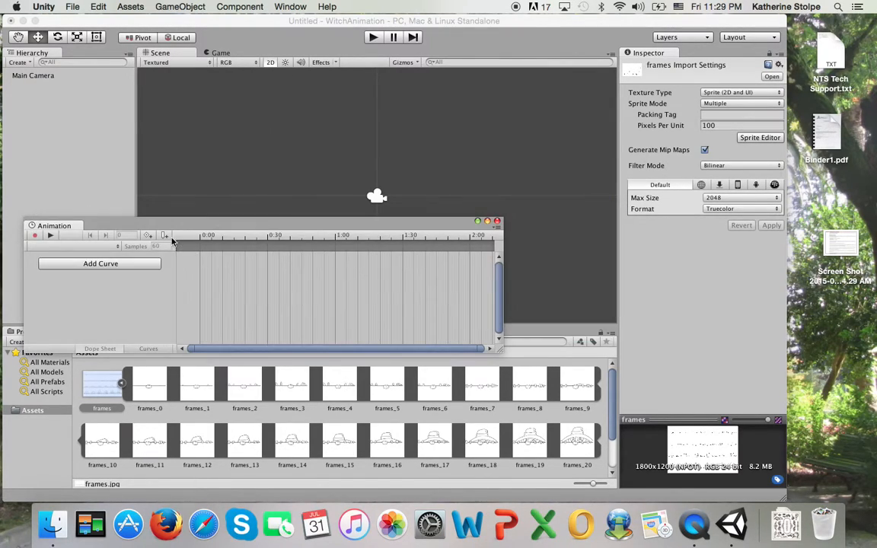
left_click_drag(72, 228, 156, 225)
left_click_drag(68, 225, 779, 286)
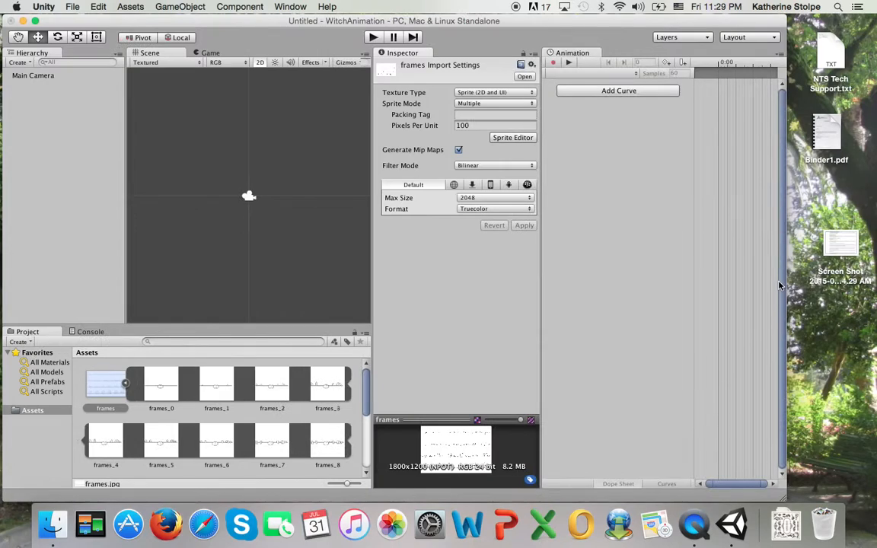
Create a new animation clip named Witch for the Main Camera, saved in Assets
left_click(553, 64)
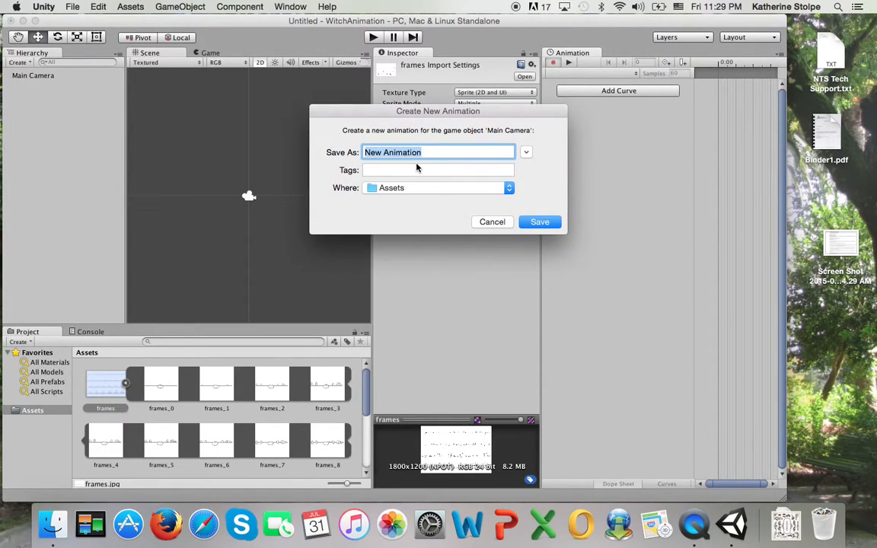
type("W")
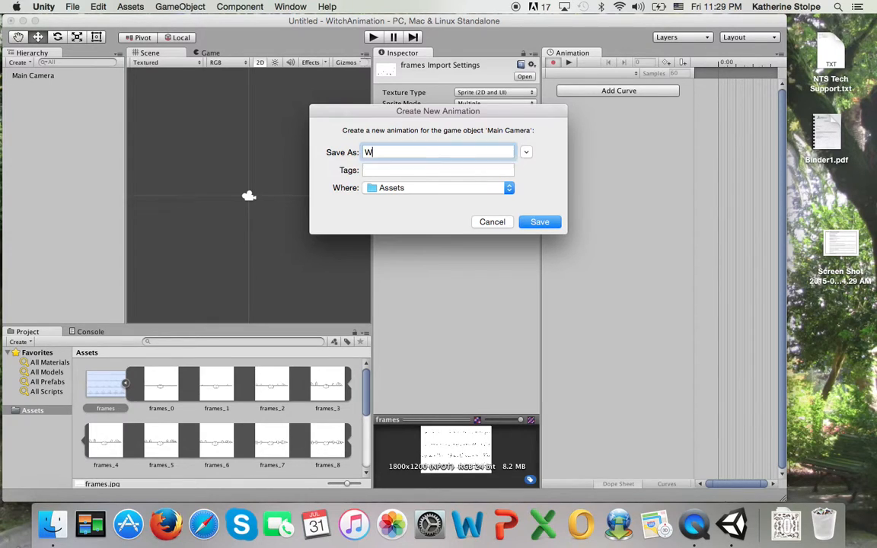
type("itchAnimatio")
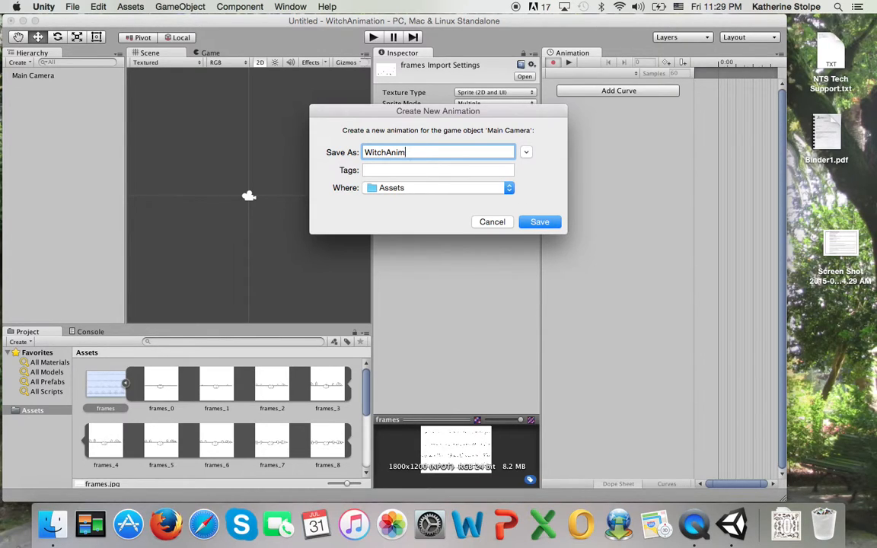
left_click(532, 223)
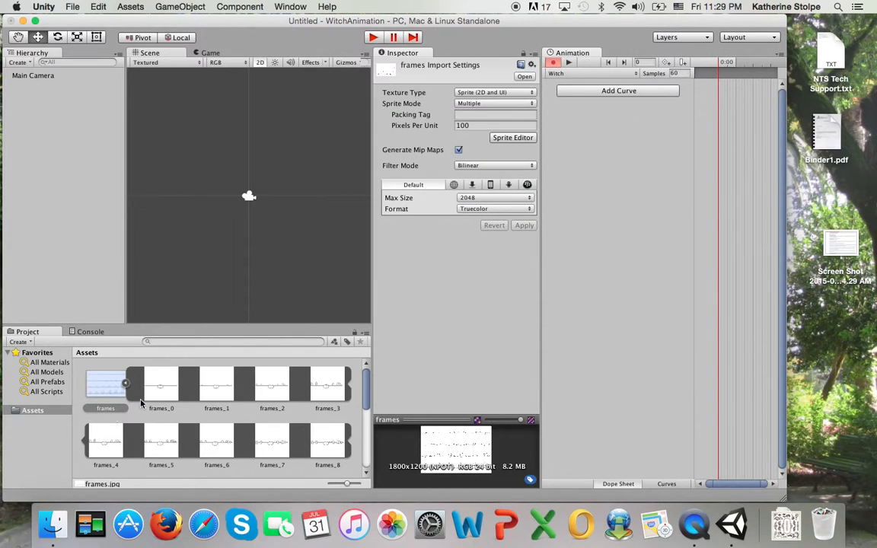
left_click(161, 385)
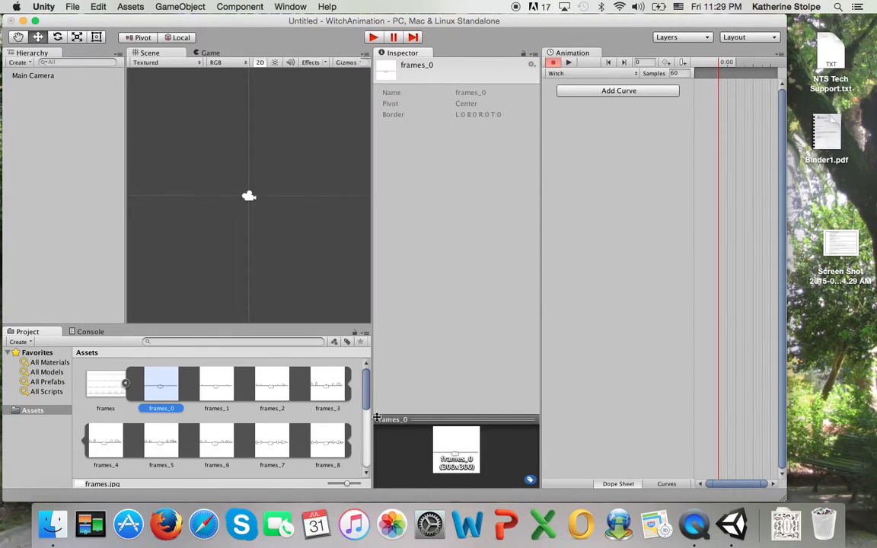
Select all 24 sliced witch frames and drag them into the Witch clip's timeline
left_click_drag(366, 382, 365, 491)
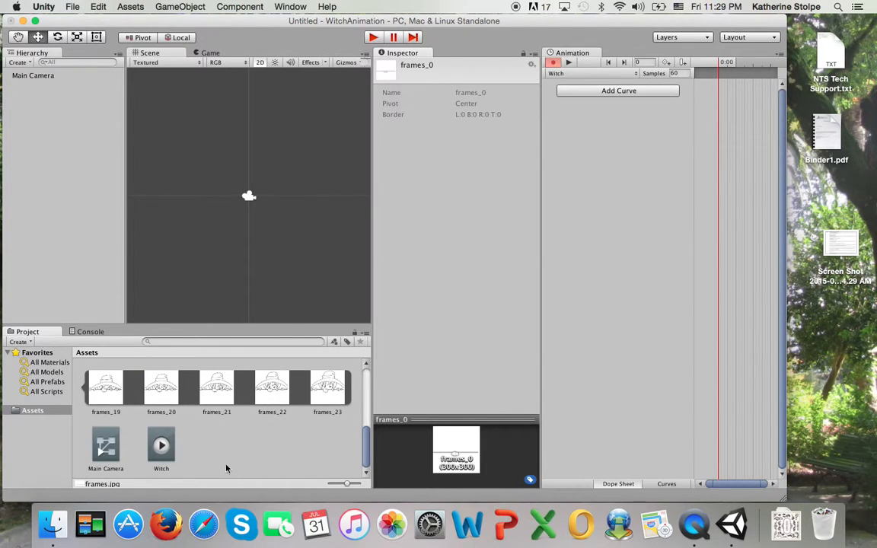
left_click(336, 394, "shift")
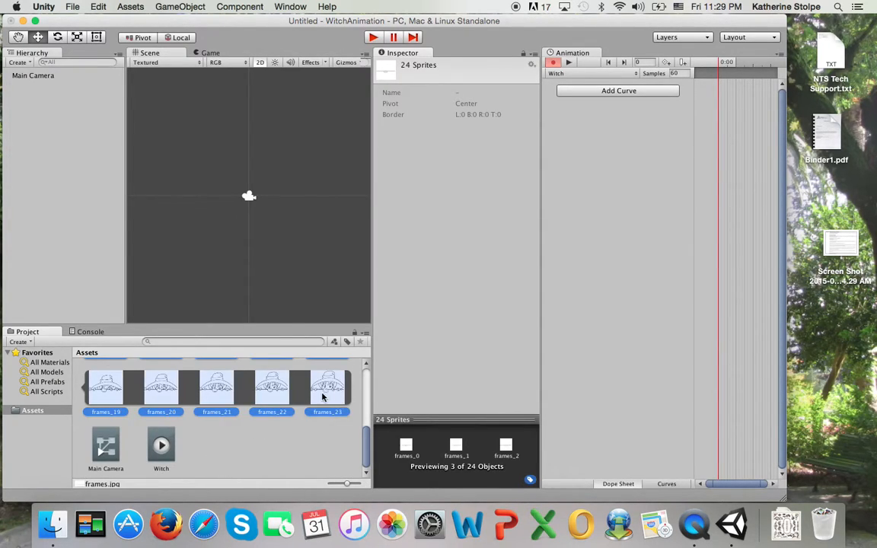
scroll(332, 394, "up", 5)
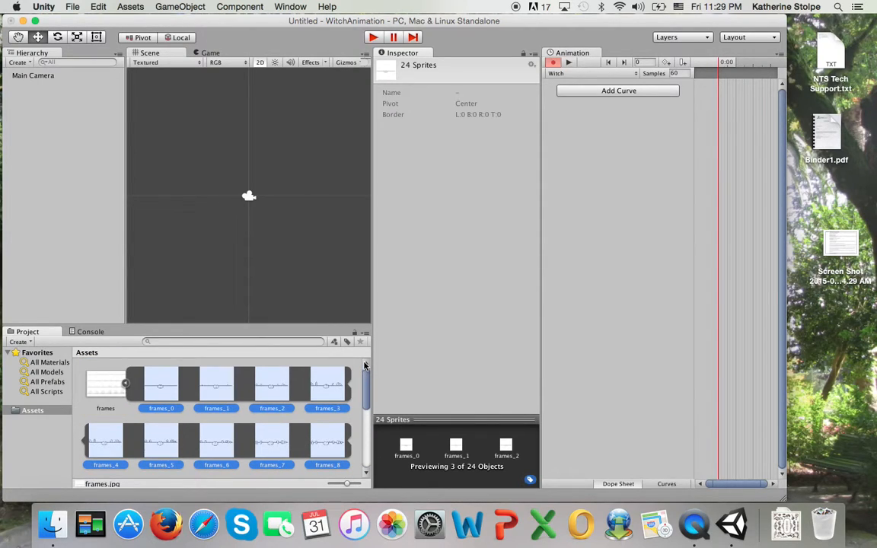
left_click_drag(158, 389, 719, 89)
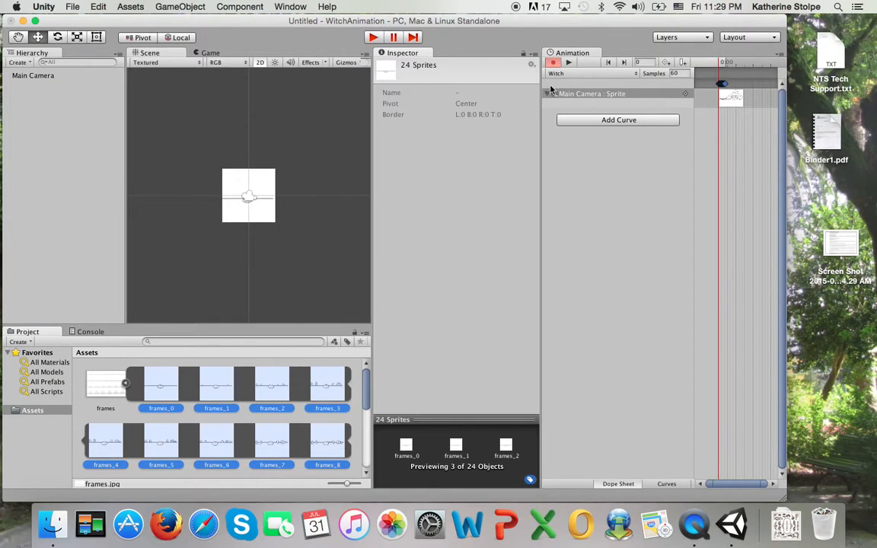
Rearrange the layout to show Scene and timeline together, then preview and scrub the clip back to frame 0
left_click_drag(564, 53, 163, 323)
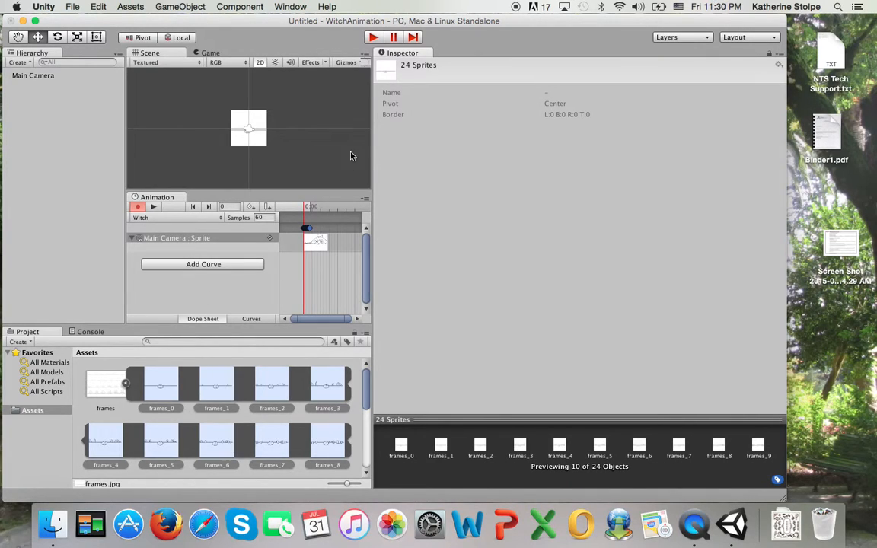
left_click_drag(372, 148, 619, 157)
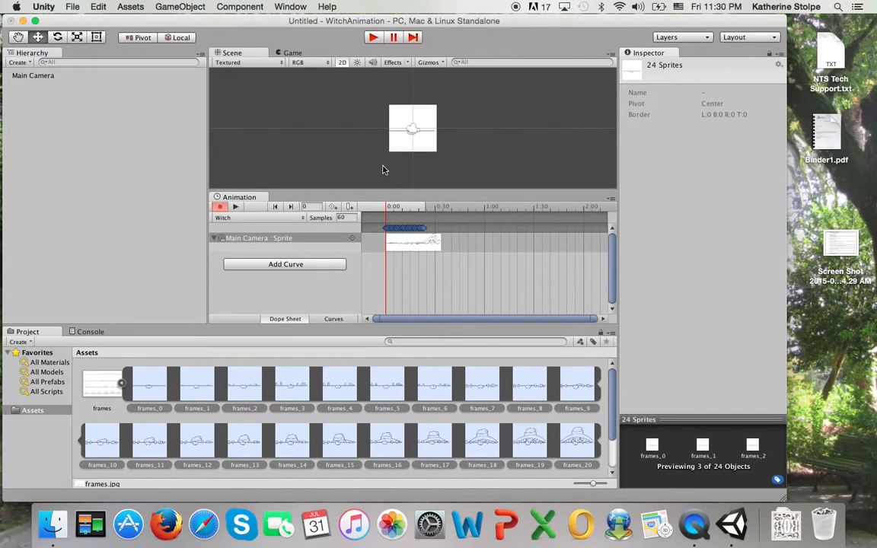
left_click(236, 207)
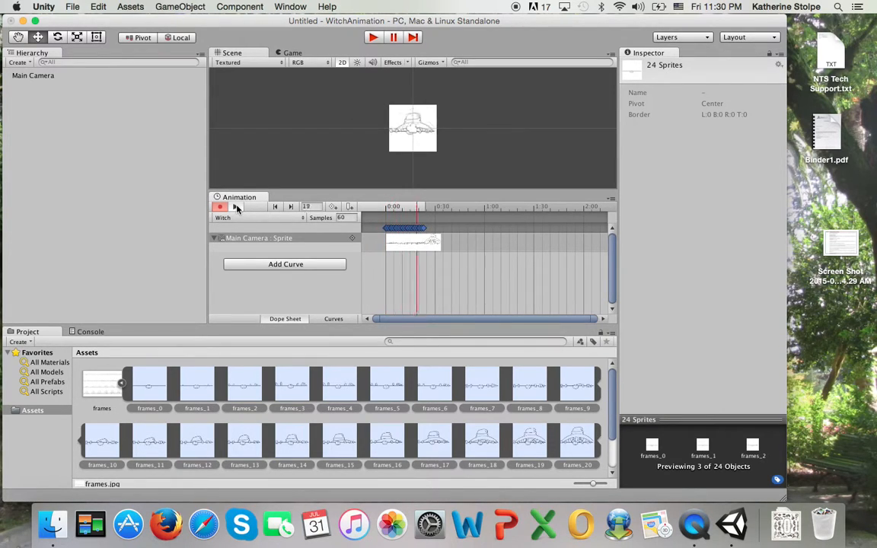
left_click(236, 207)
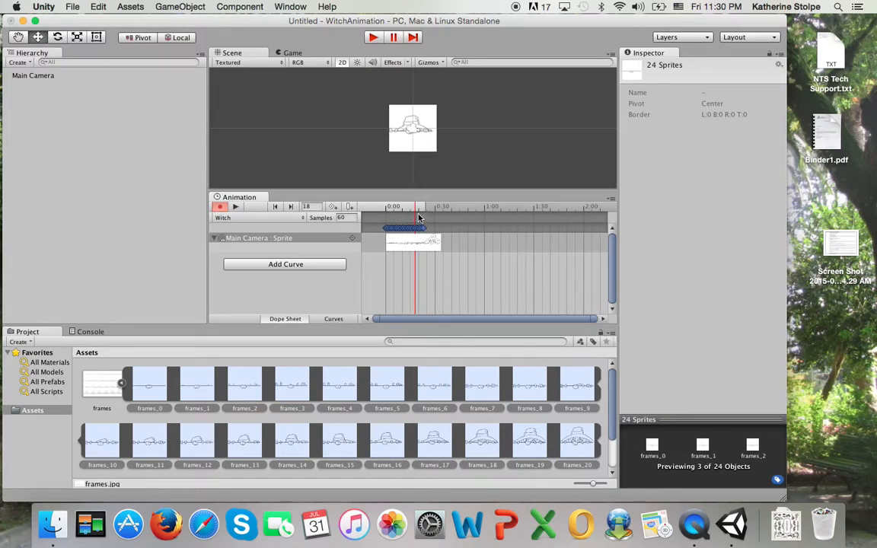
left_click_drag(415, 211, 386, 208)
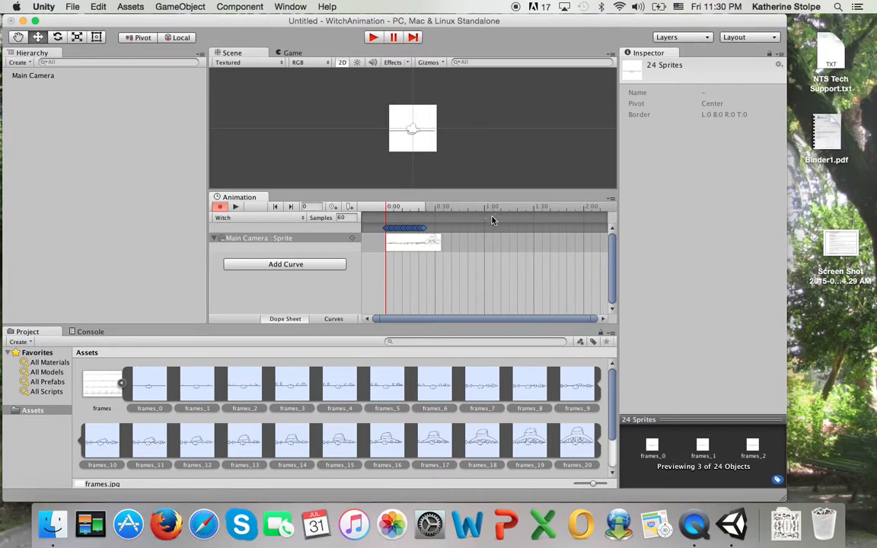
left_click(438, 245)
left_click_drag(424, 208, 366, 210)
left_click(340, 219)
Set the clip's Samples to 20, preview it, then lower Samples to 15
type("20")
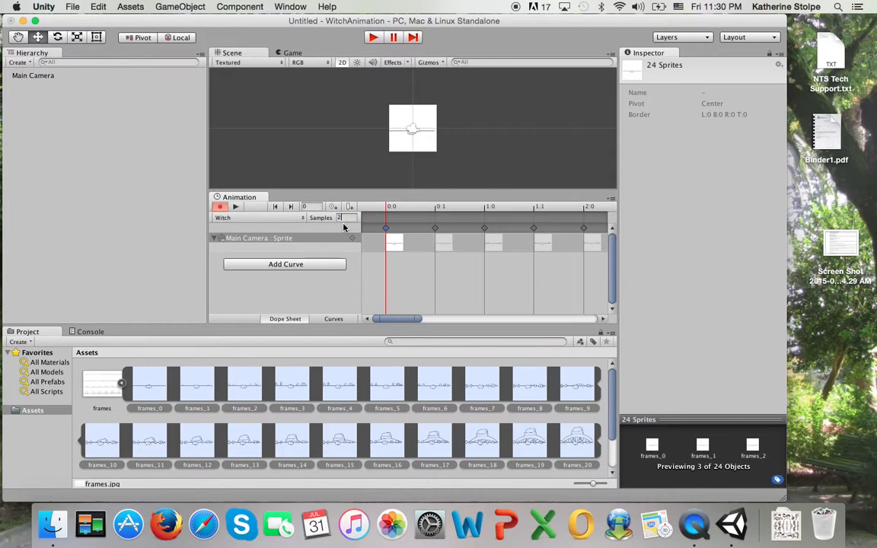
left_click(235, 207)
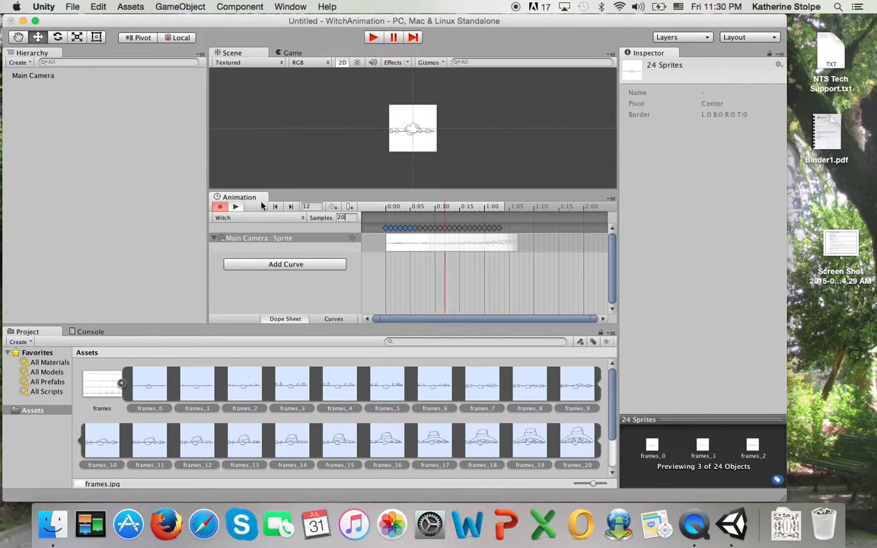
left_click_drag(347, 217, 319, 216)
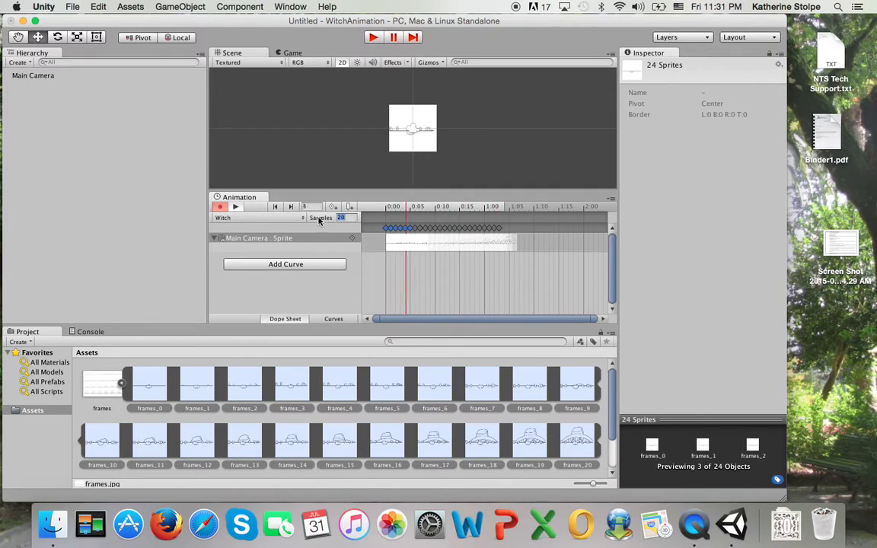
type("15")
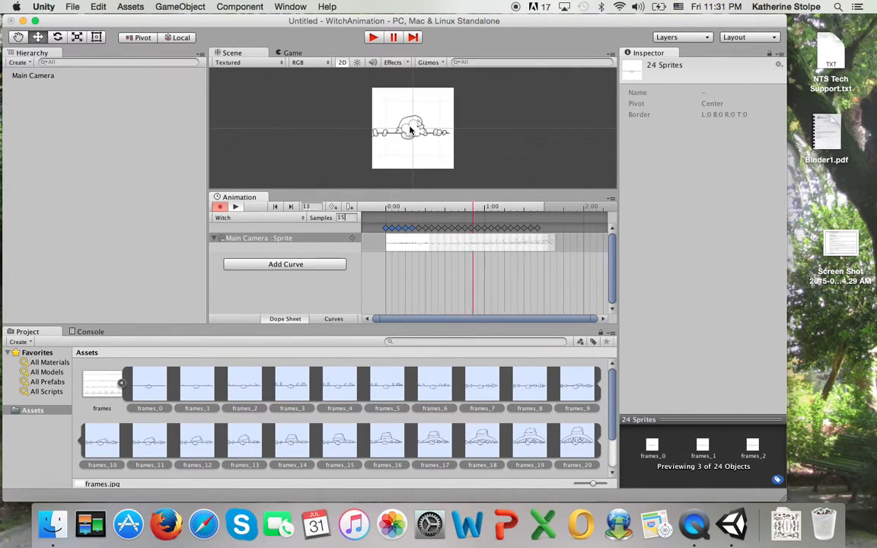
Stop the clip preview, then enter and exit play mode for a quick test run
left_click(235, 208)
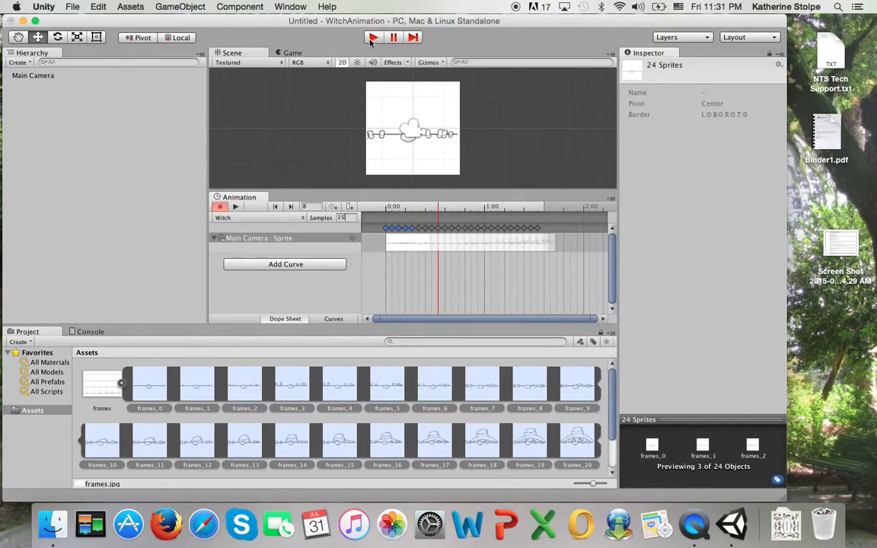
left_click(372, 38)
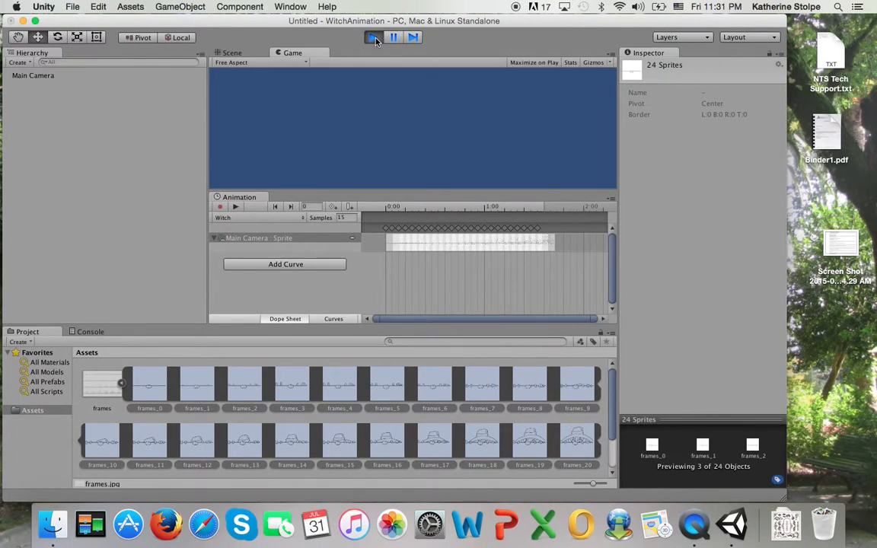
left_click(373, 38)
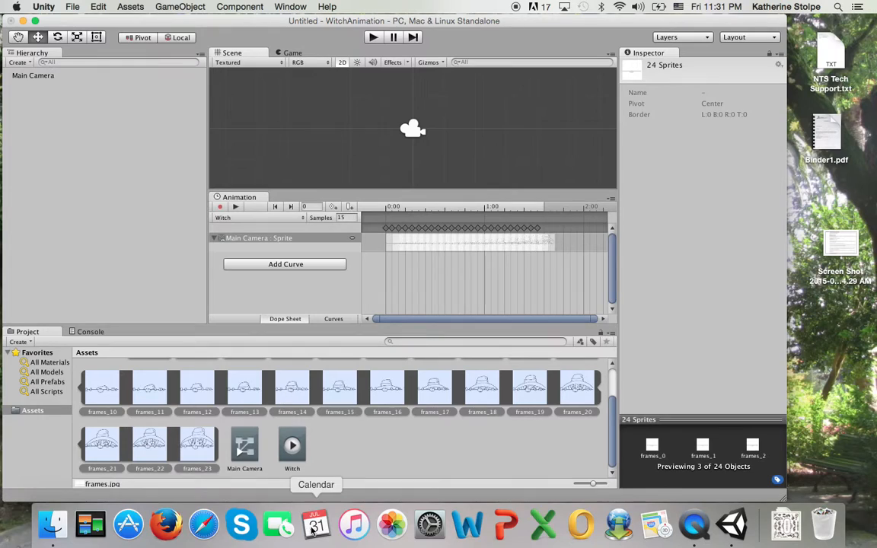
scroll(321, 434, "up", 2)
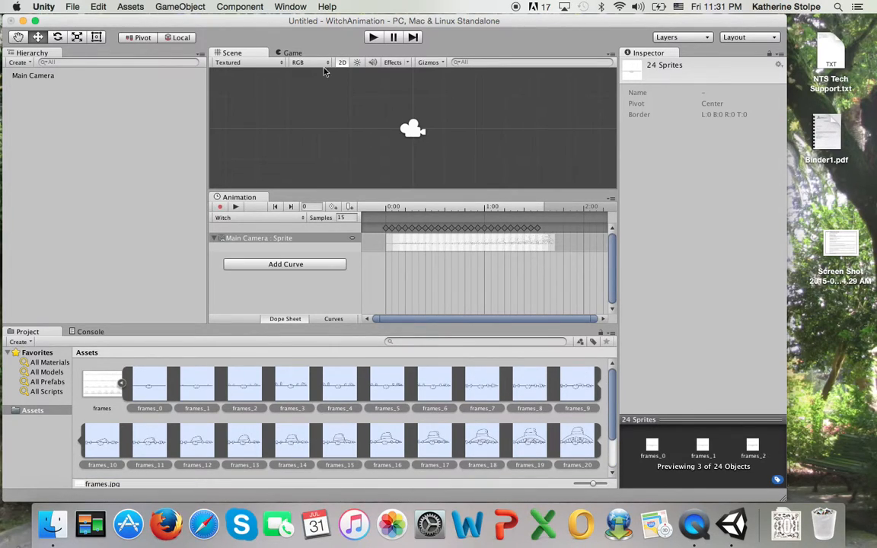
Inspect the Main Camera, switch the scene to 3D, and pan around it with the Hand tool
left_click(34, 75)
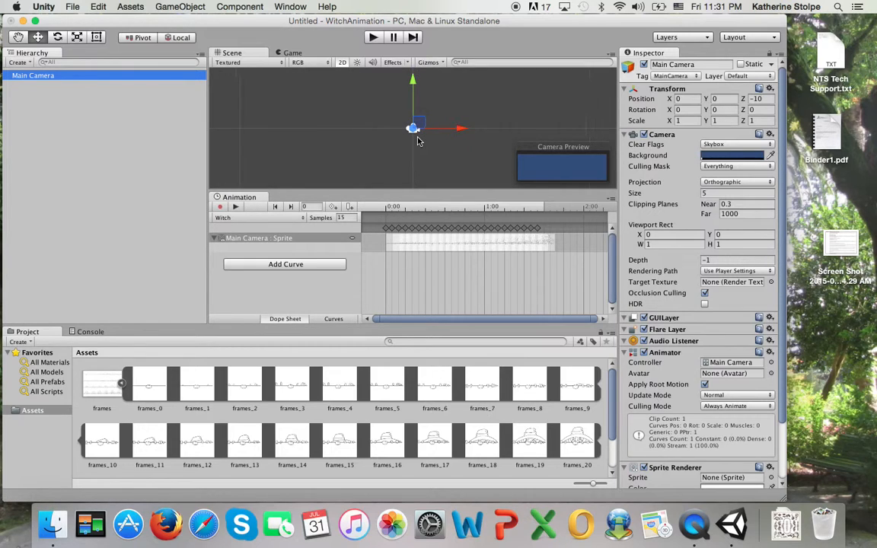
left_click(342, 62)
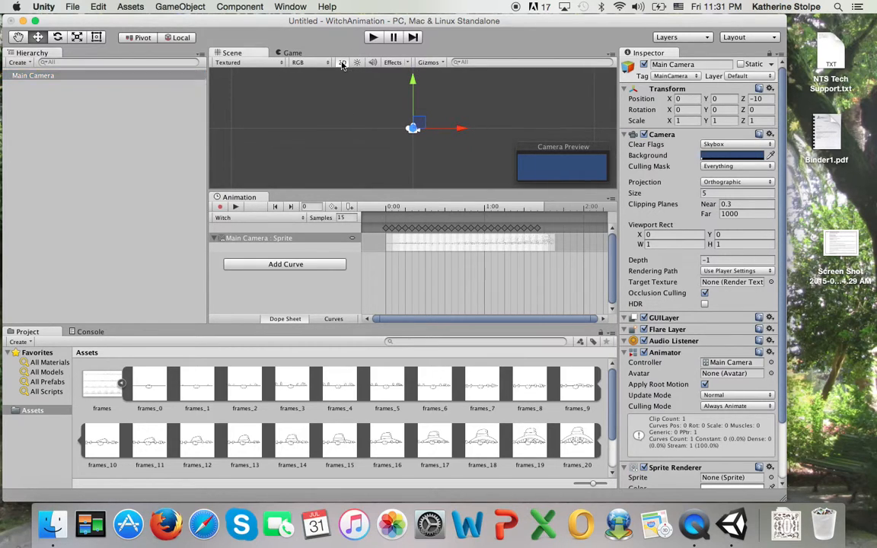
left_click_drag(328, 128, 383, 154)
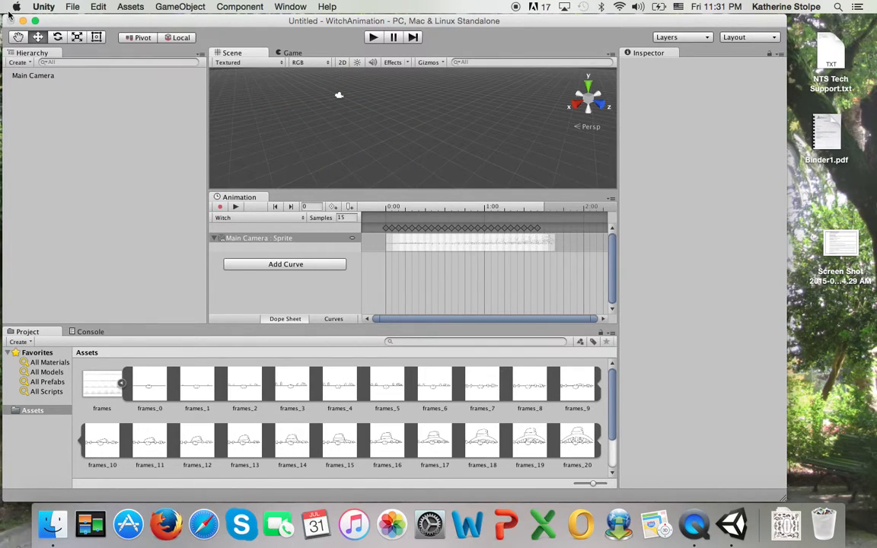
left_click(18, 38)
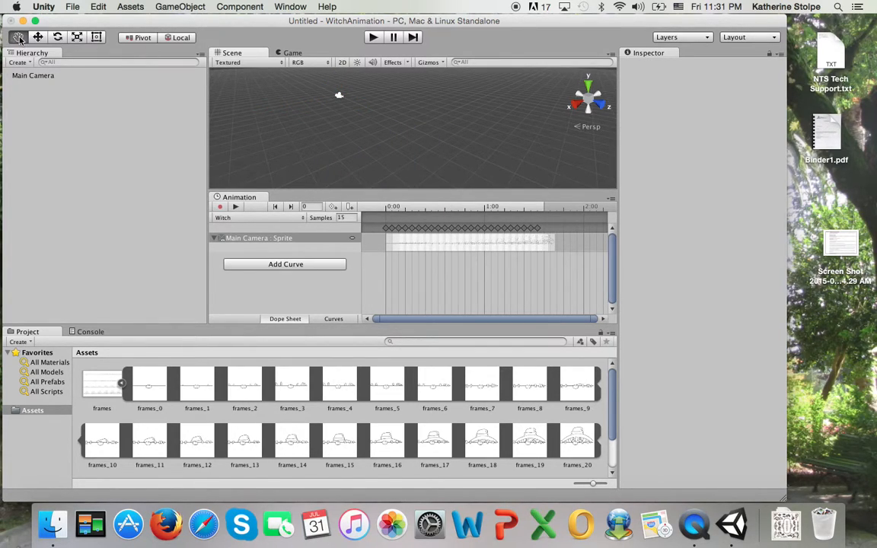
left_click(48, 75)
left_click_drag(342, 85, 484, 217)
left_click_drag(461, 169, 450, 119)
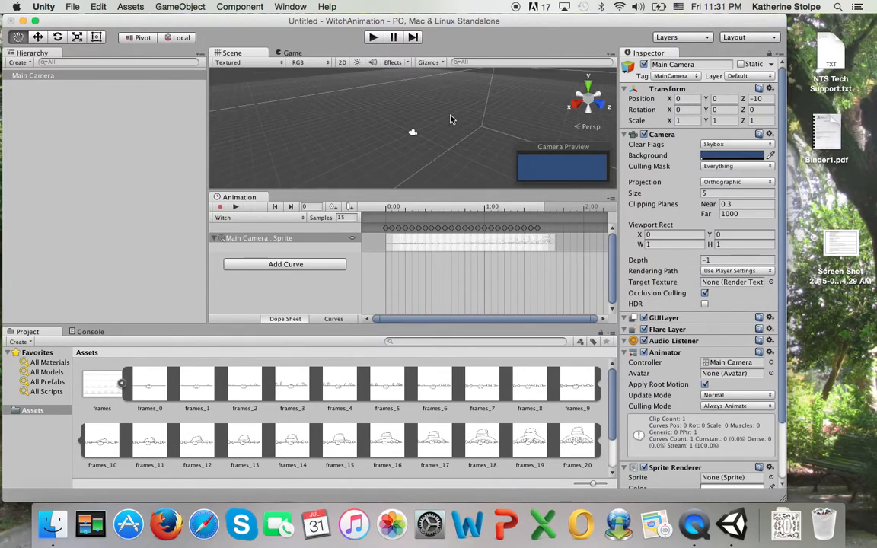
Return the scene to 2D, recentre the view, and show the frames texture's import settings
left_click(344, 63)
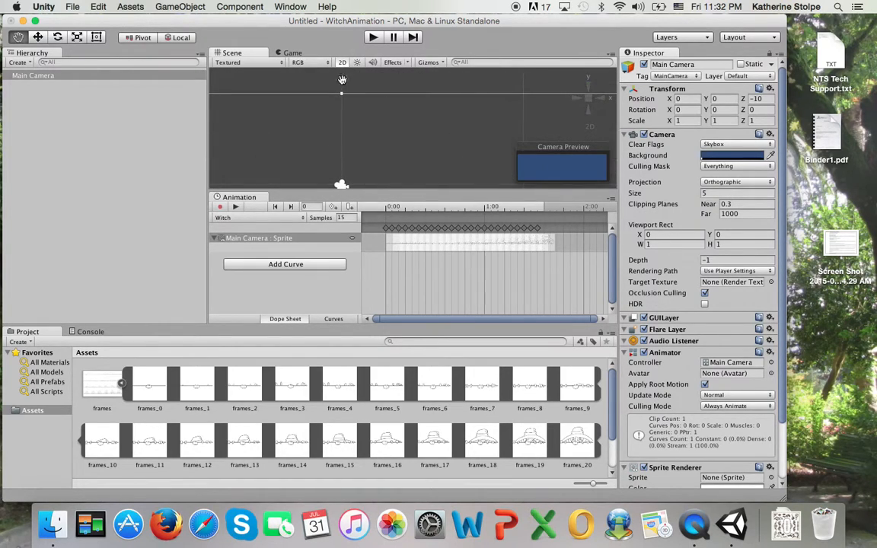
left_click_drag(383, 148, 443, 86)
left_click(102, 389)
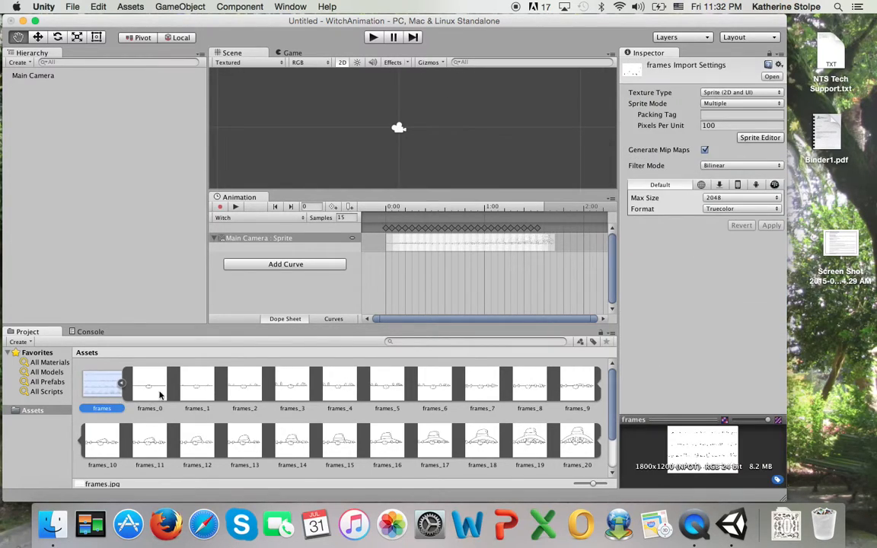
Drag frames_0 into the scene as a sprite object and move it right to X 0.3
left_click(158, 394)
left_click_drag(139, 393, 389, 117)
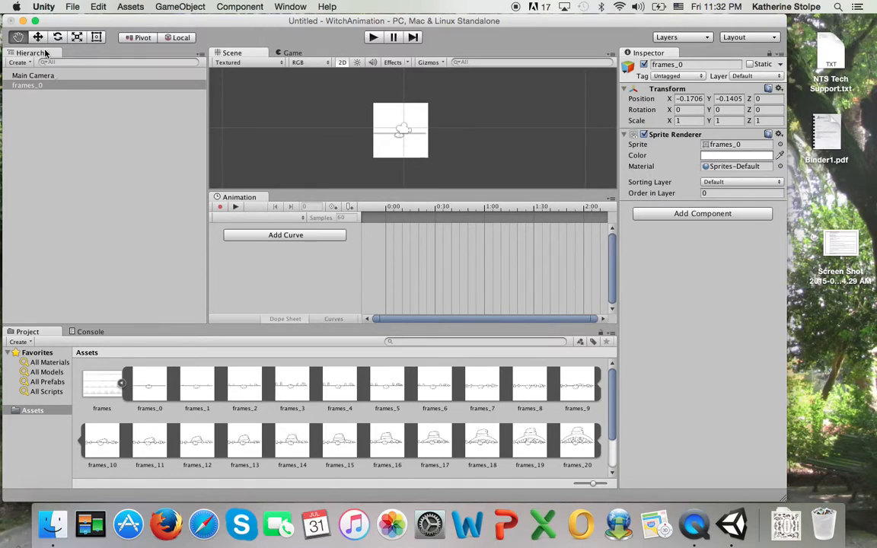
left_click(37, 38)
left_click(356, 104)
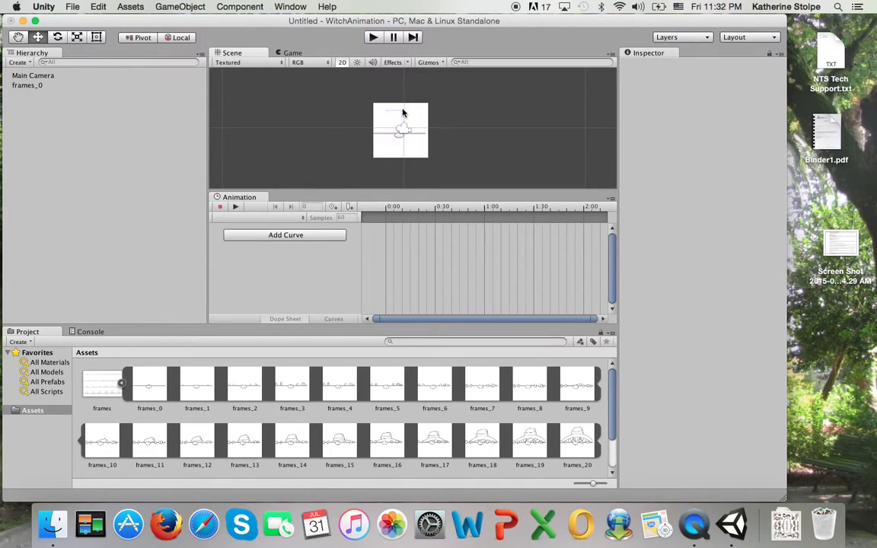
left_click(382, 123)
mouse_move(450, 131)
left_mouse_down()
mouse_move(461, 134)
mouse_move(453, 131)
left_mouse_up()
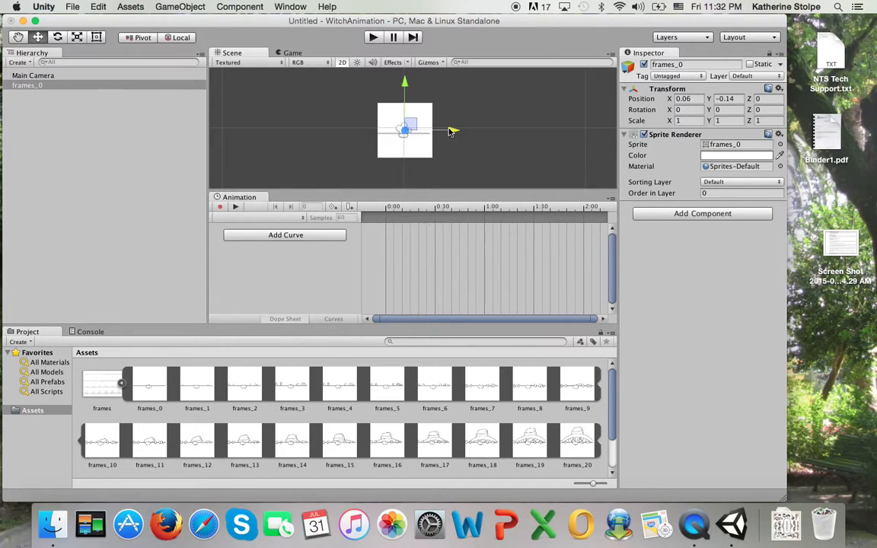
Test-run the scene in play mode, then review the frames_0 sprite asset's details in the Inspector
left_click(373, 38)
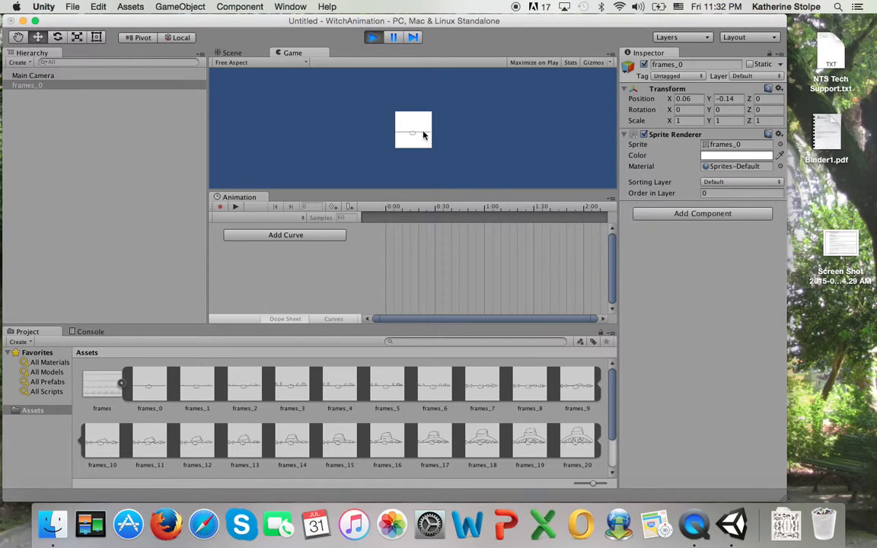
left_click(378, 36)
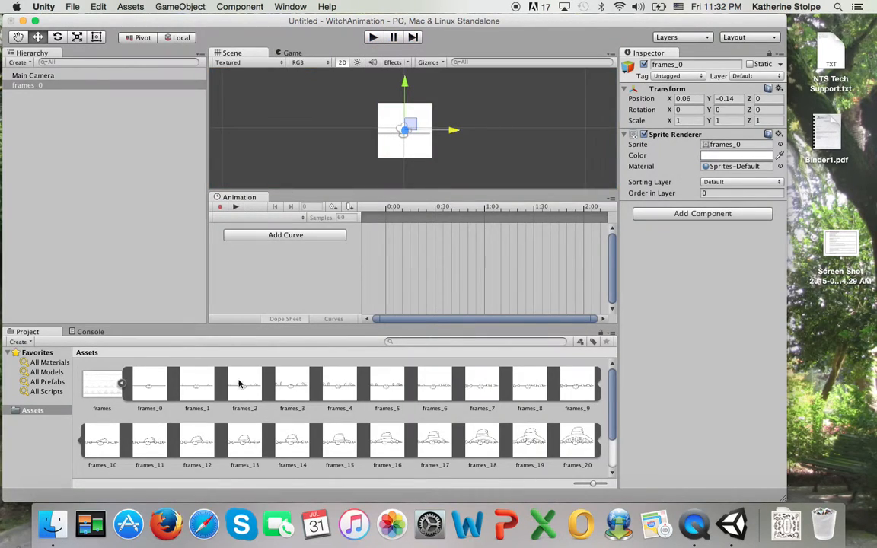
left_click(150, 398)
left_click_drag(609, 399, 604, 368)
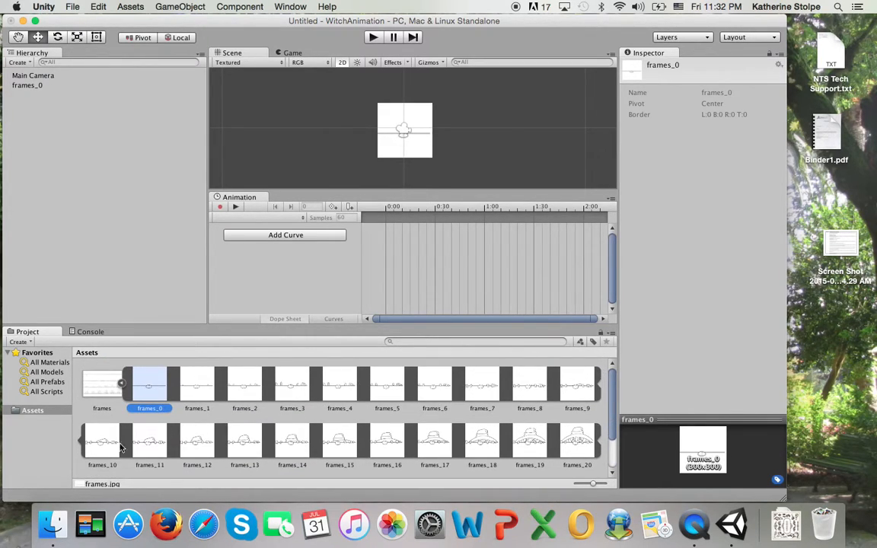
scroll(552, 419, "down", 3)
scroll(552, 419, "up", 3)
left_click(418, 150)
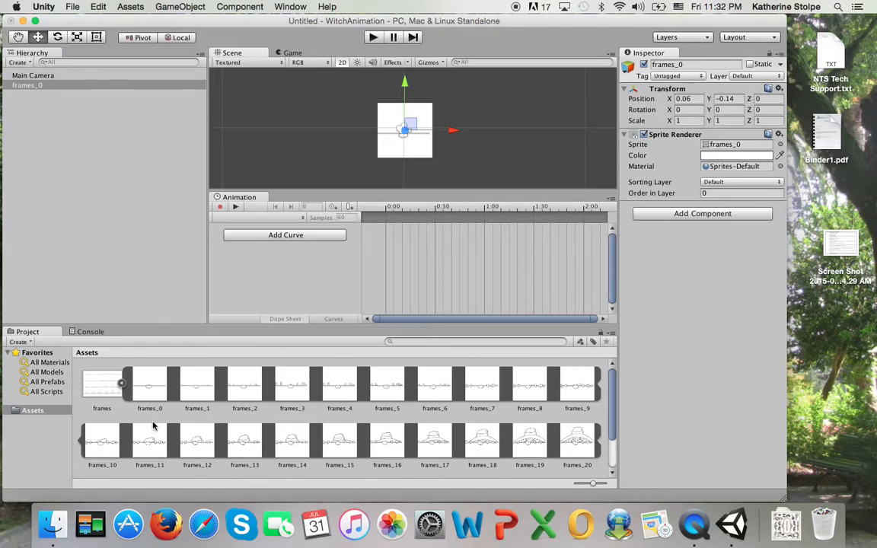
left_click(149, 391)
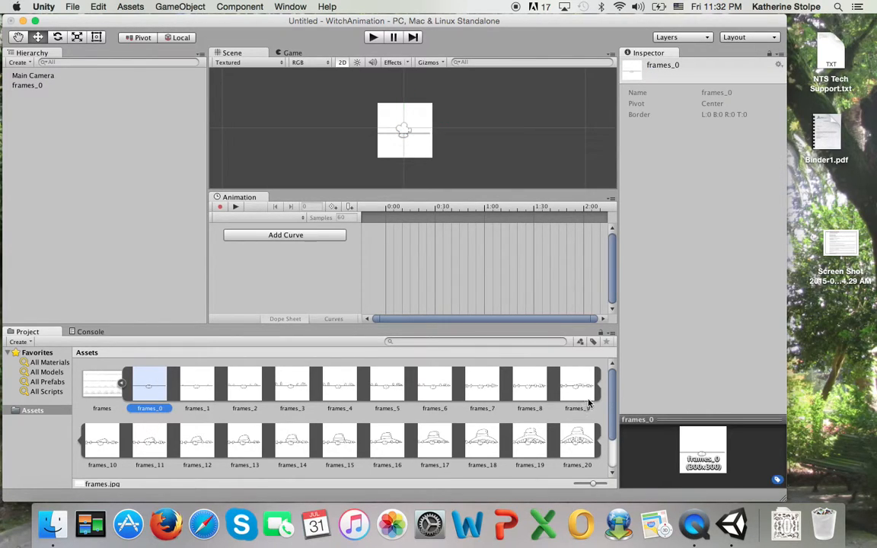
scroll(611, 396, "down", 3)
scroll(611, 397, "up", 3)
Select the frames_0 object and drag the Witch clip onto its Inspector, adding an Animator
left_click(30, 75)
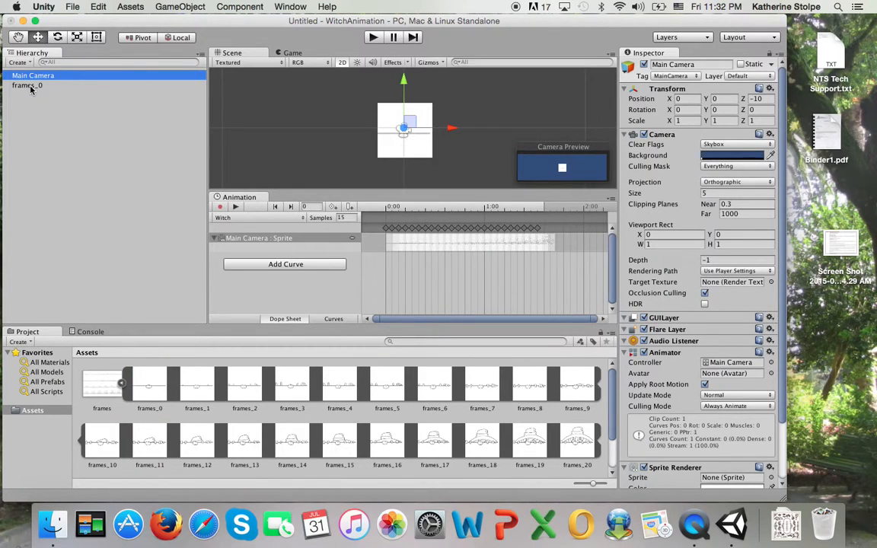
left_click(29, 85)
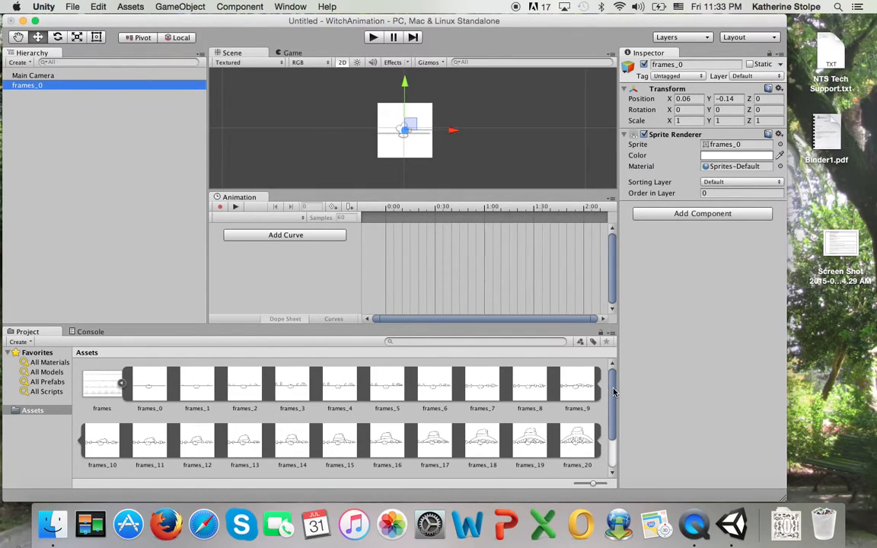
left_click_drag(613, 392, 614, 446)
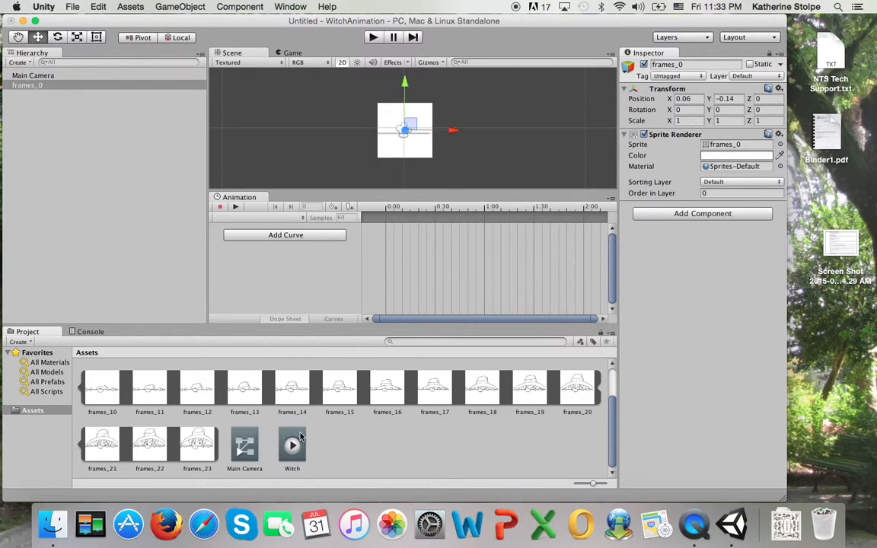
left_click_drag(292, 445, 451, 370)
left_click(706, 215)
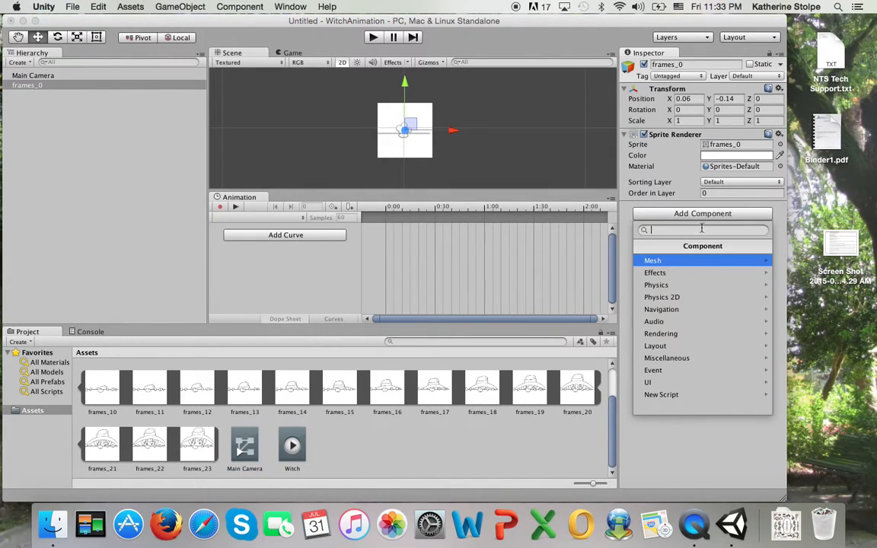
left_click(680, 382)
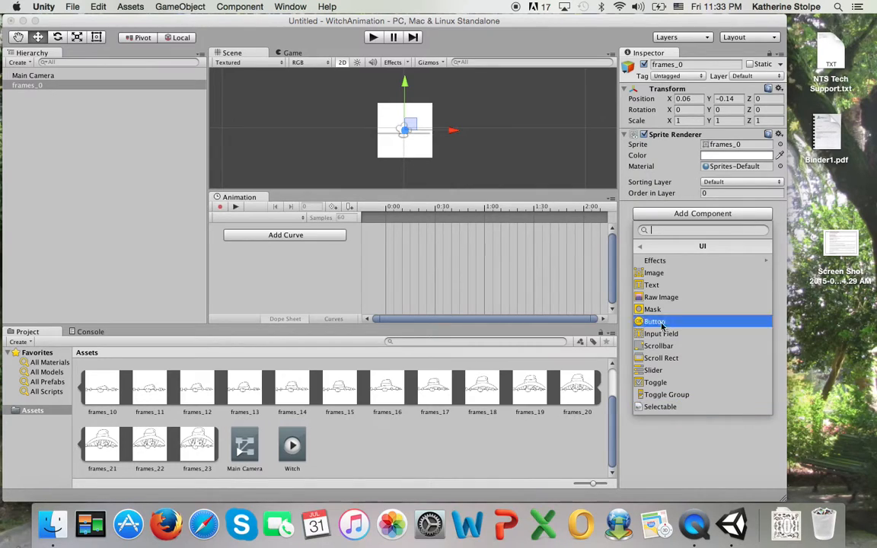
left_click(640, 246)
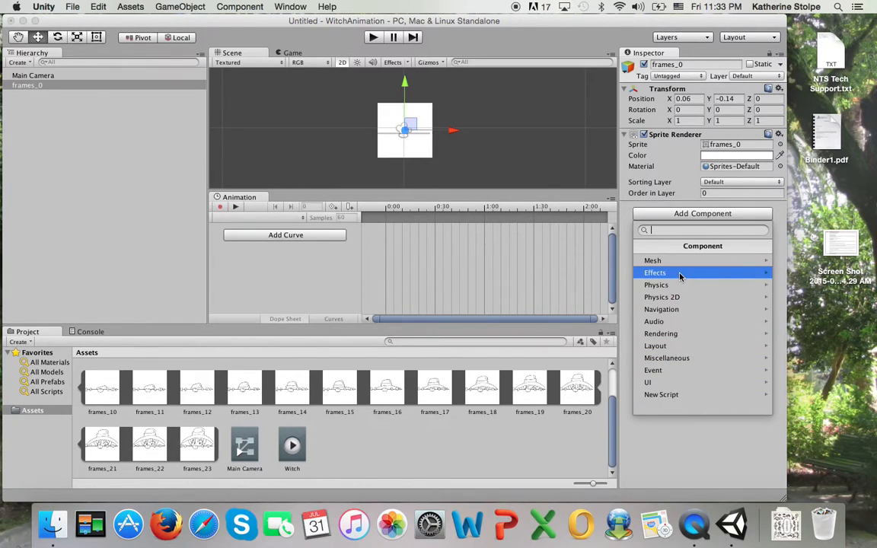
left_click(417, 471)
left_click_drag(299, 450, 673, 236)
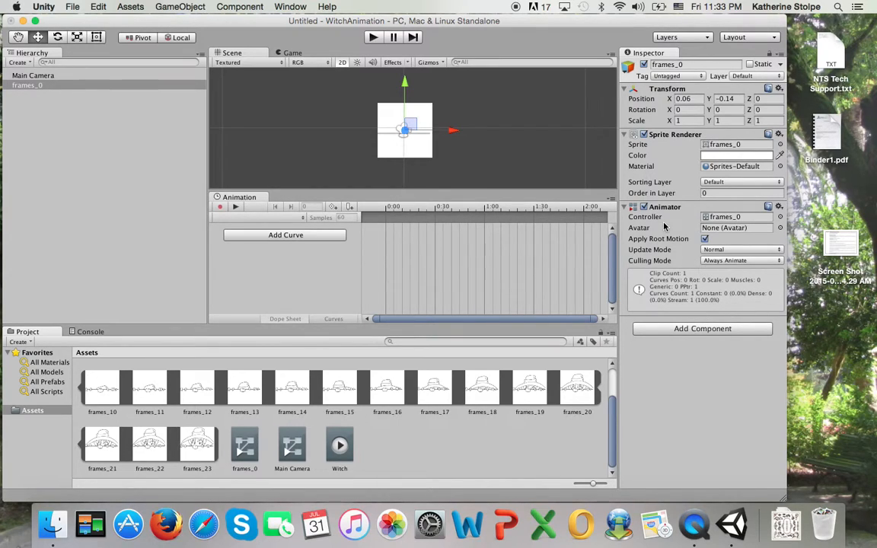
Do a quick play-mode test run of the scene, then stop it
left_click(370, 37)
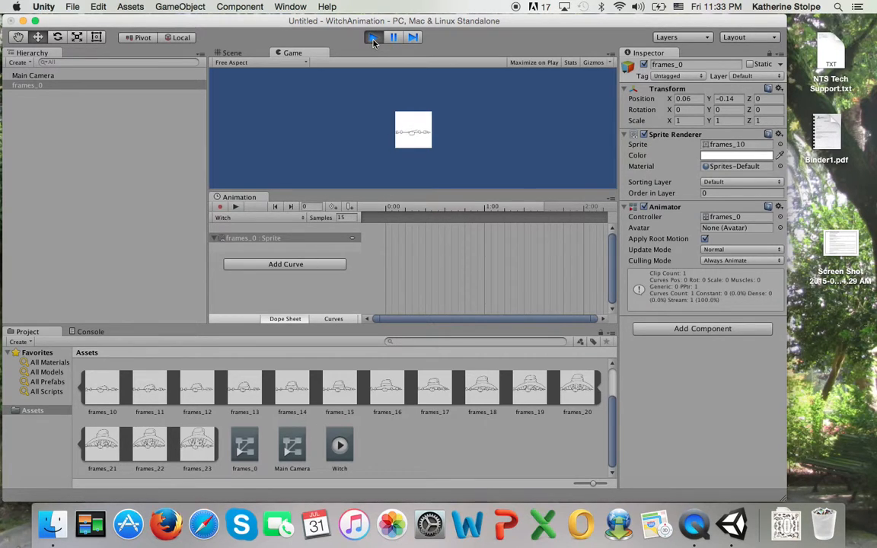
left_click(372, 38)
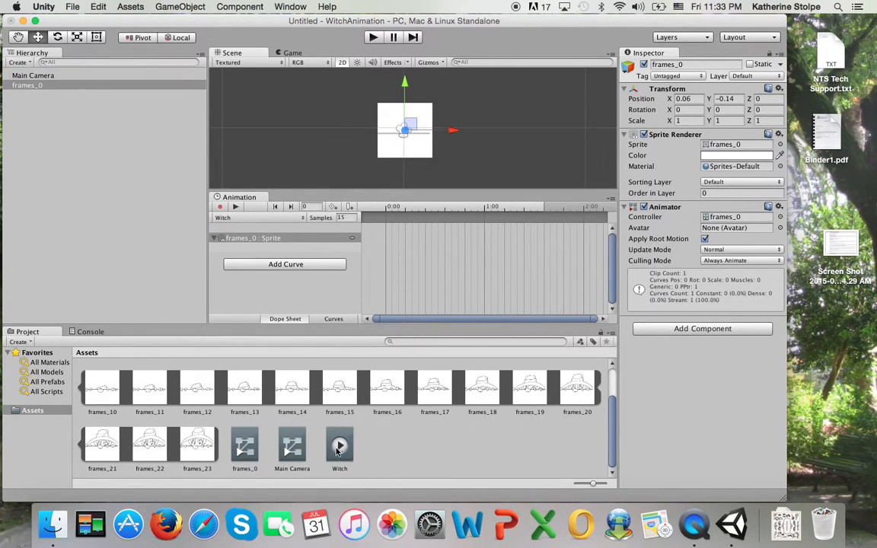
left_click_drag(611, 415, 596, 372)
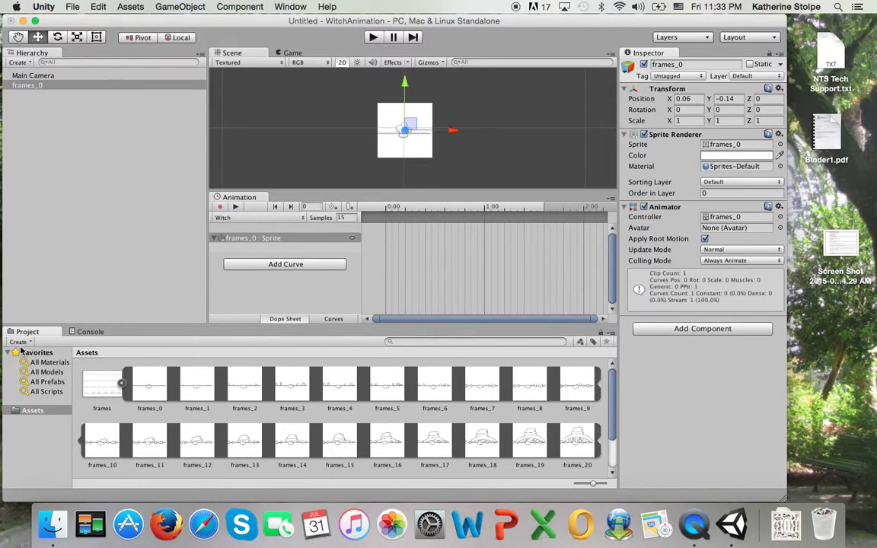
Collapse the frames sub-sprites, select frames_0, and play the scene to watch the Witch animation, then stop
left_click(121, 383)
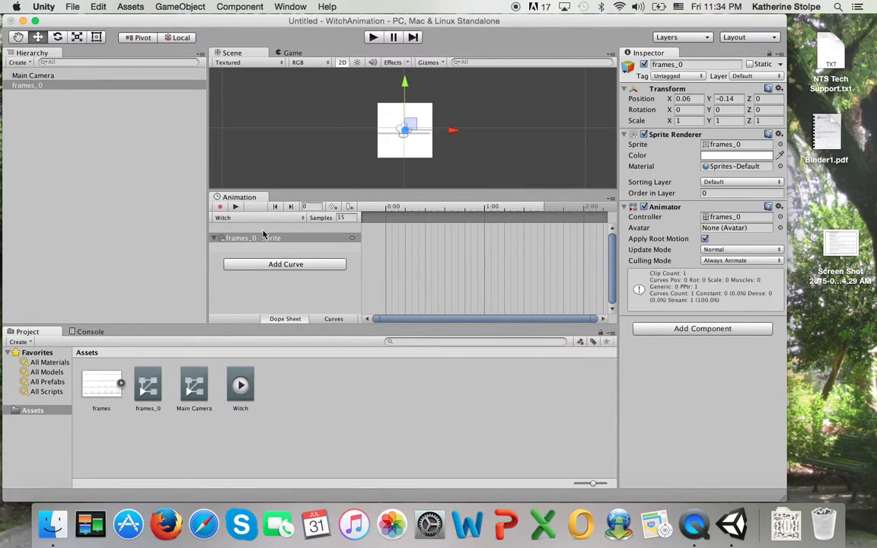
left_click(33, 87)
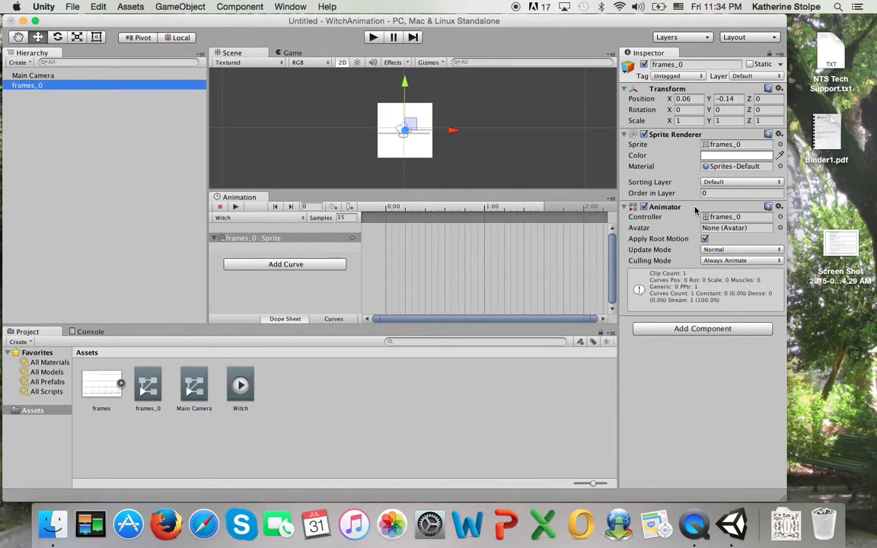
left_click(374, 38)
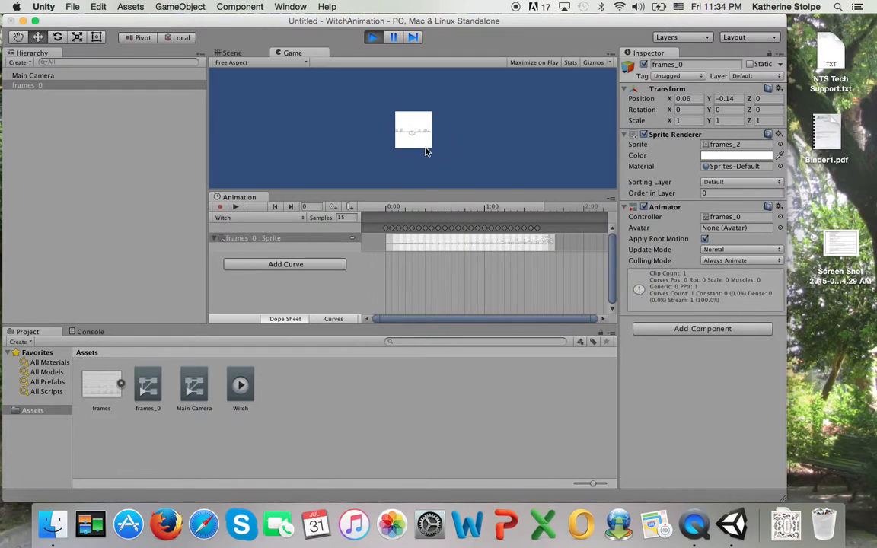
left_click(372, 38)
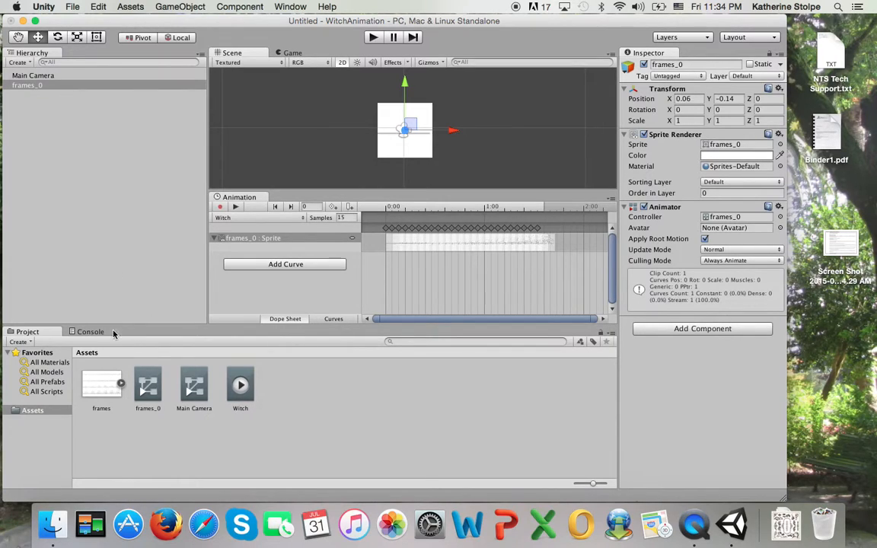
Set the frames sprite sheet's Pixels Per Unit to 64
left_click(91, 389)
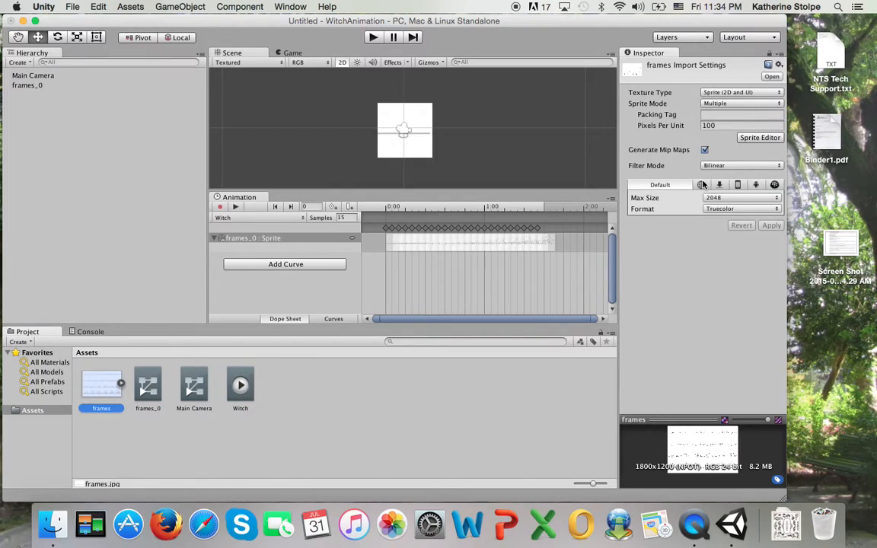
left_click(717, 125)
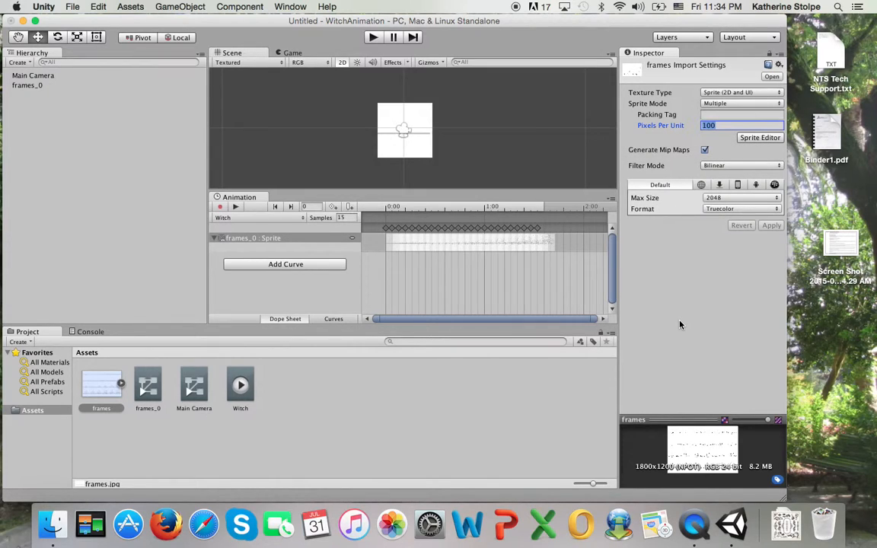
type("64")
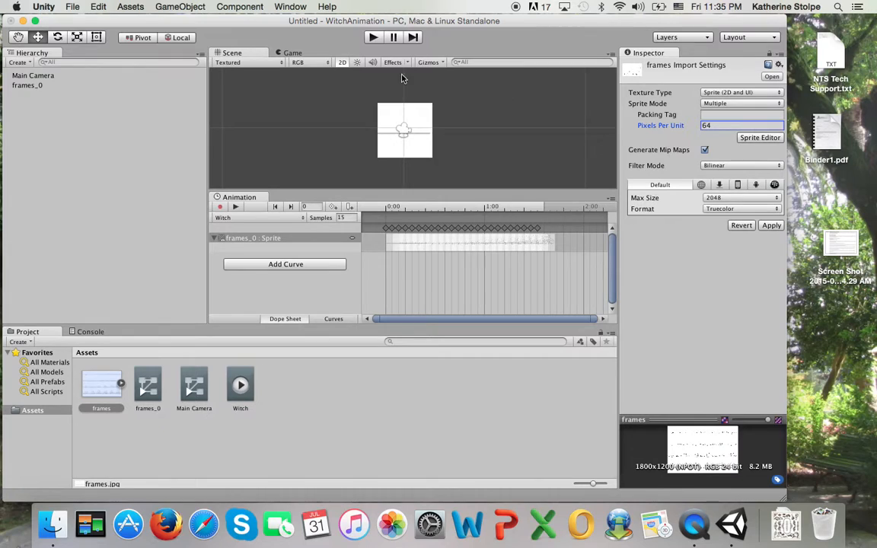
Apply the new import settings and play the scene to see the larger animated witch
left_click(372, 38)
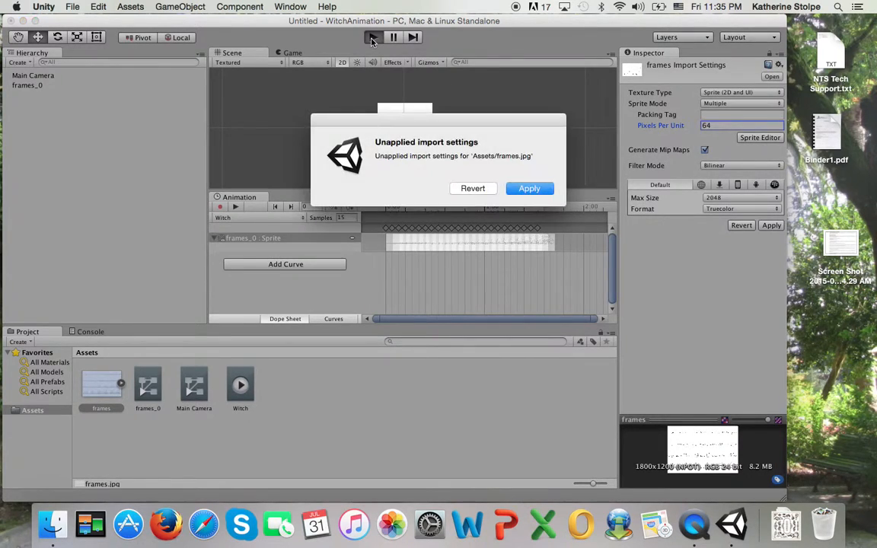
left_click(513, 189)
key("super+p")
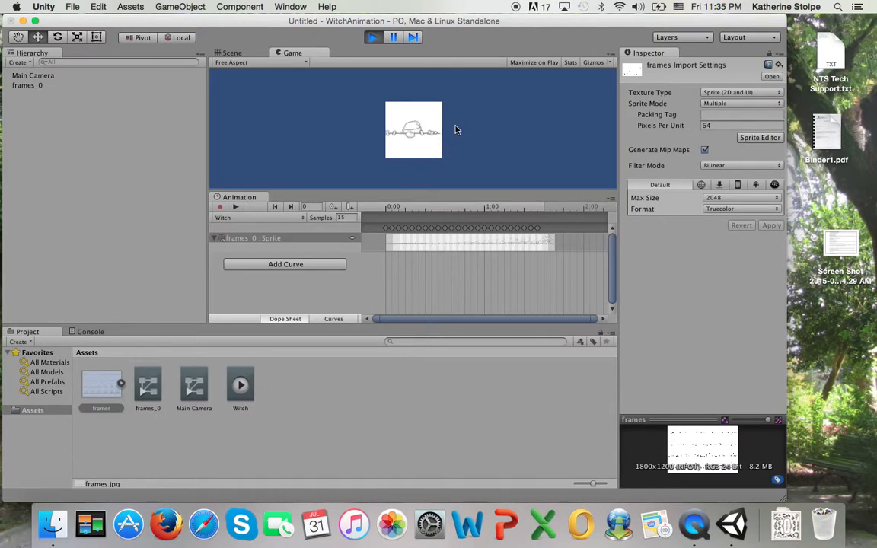
Exit play mode and switch from Unity to QuickTime Player
left_click(373, 38)
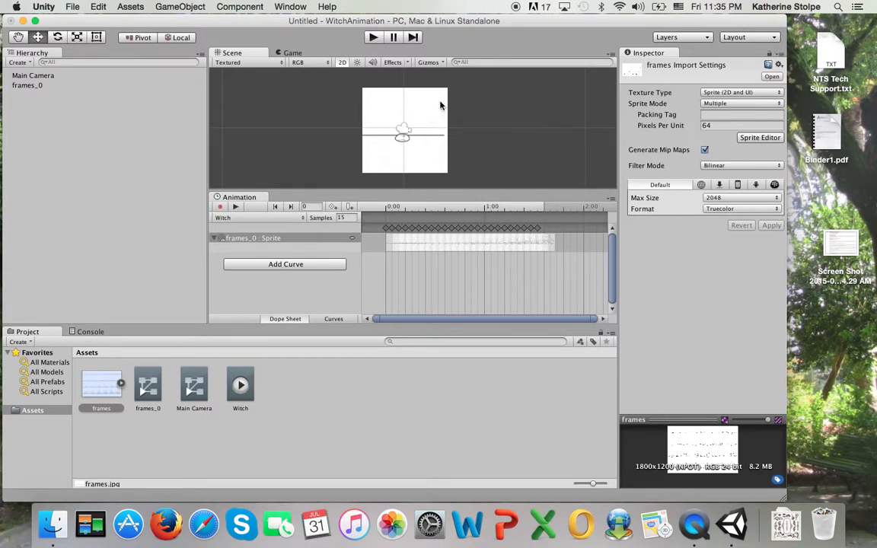
left_click(694, 525)
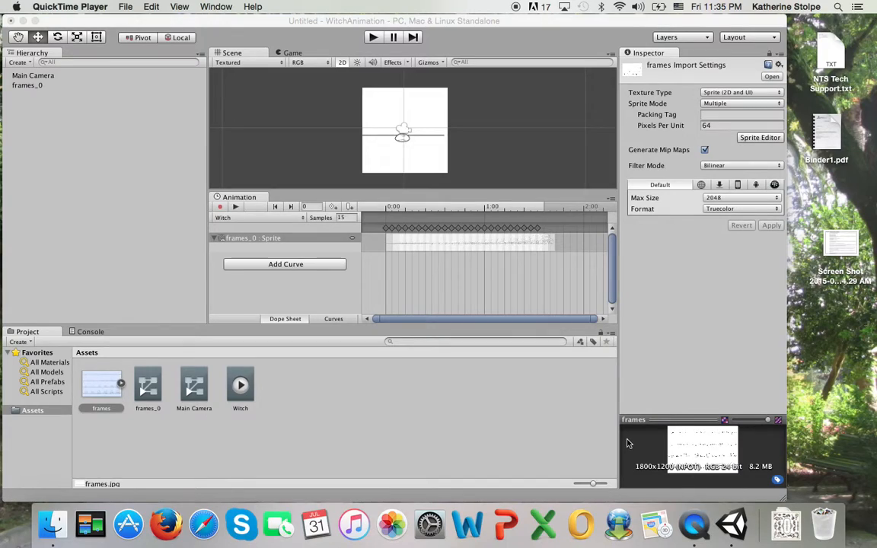